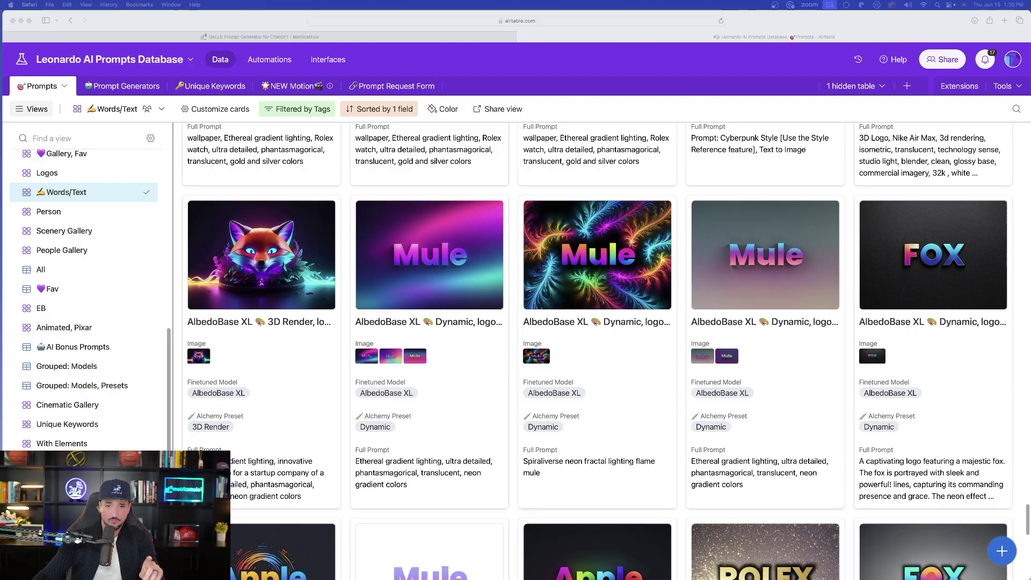
scroll(471, 292, "down", 1)
scroll(468, 276, "up", 5)
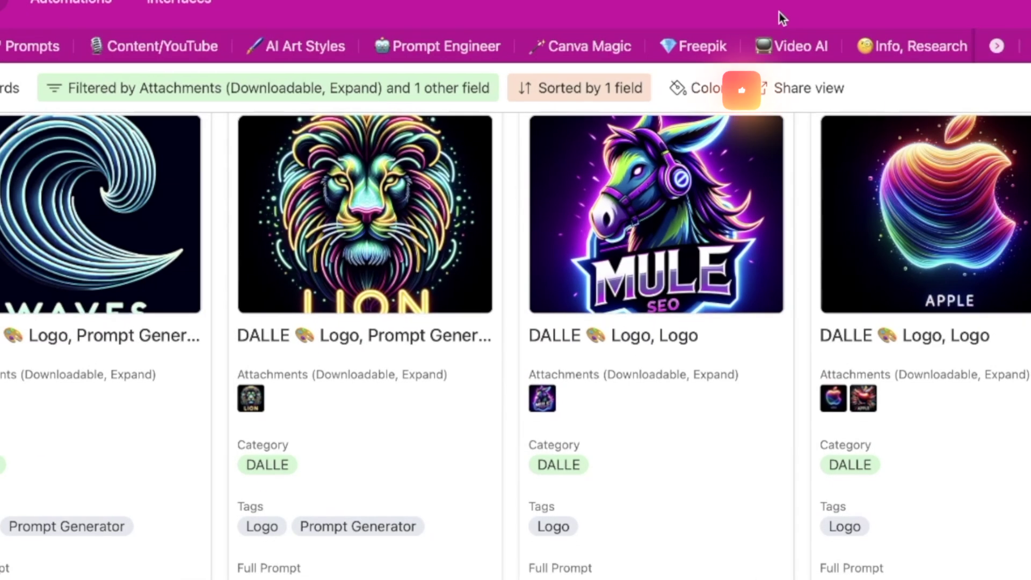
left_click(703, 61)
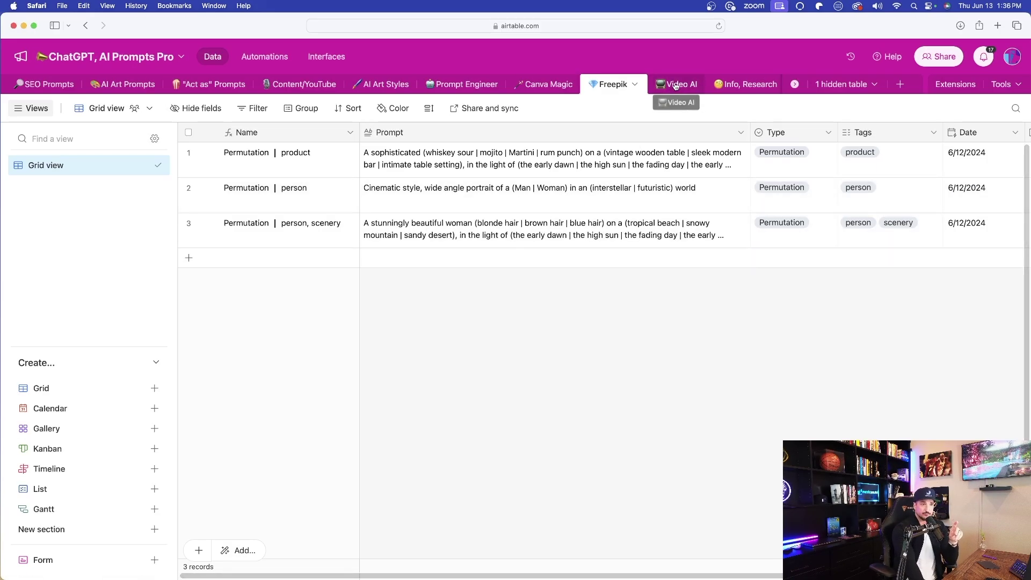
left_click(680, 84)
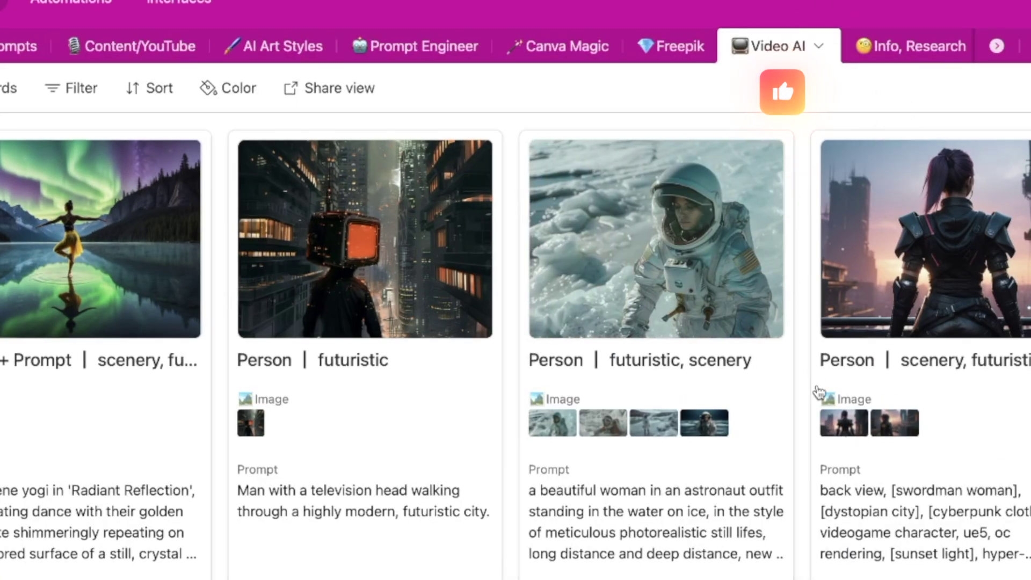
scroll(809, 391, "down", 5)
scroll(810, 390, "up", 3)
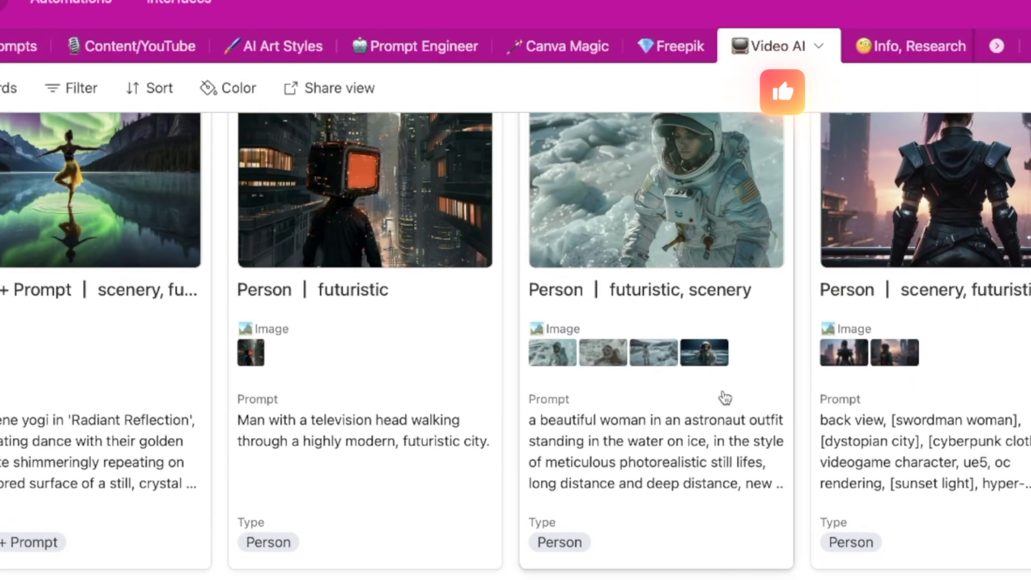
scroll(724, 397, "up", 2)
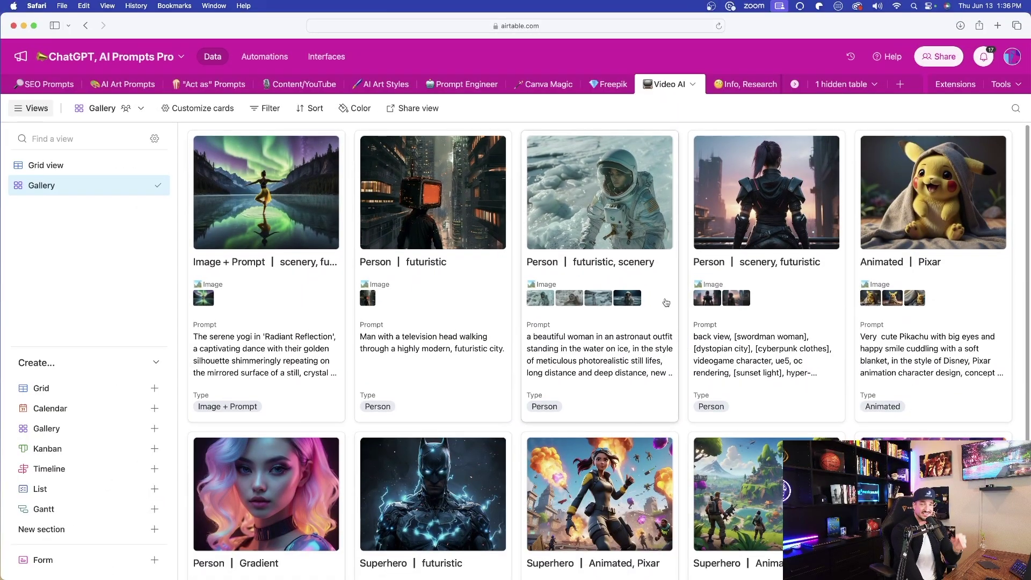
scroll(666, 290, "down", 3)
scroll(660, 274, "up", 3)
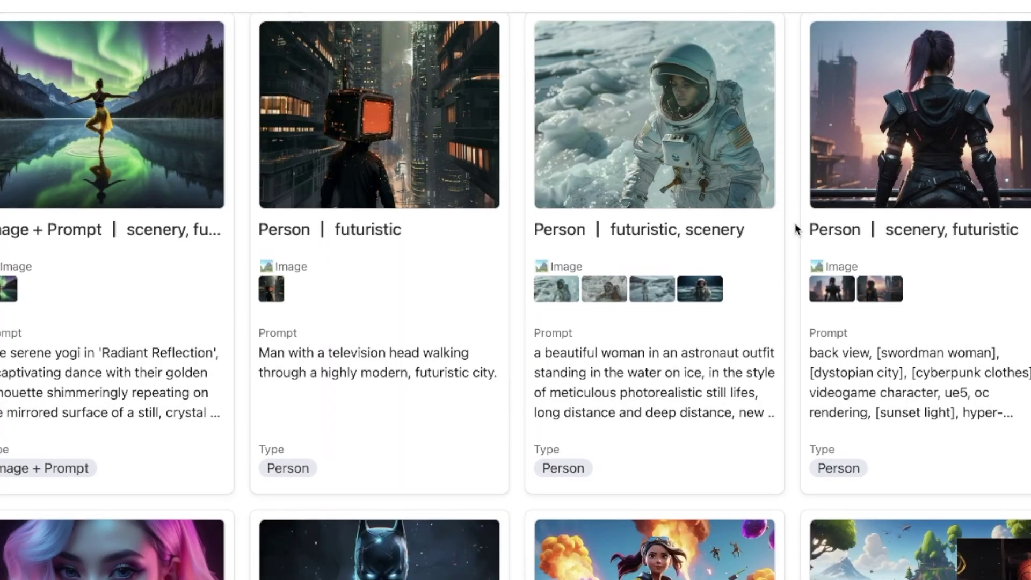
scroll(796, 228, "down", 1)
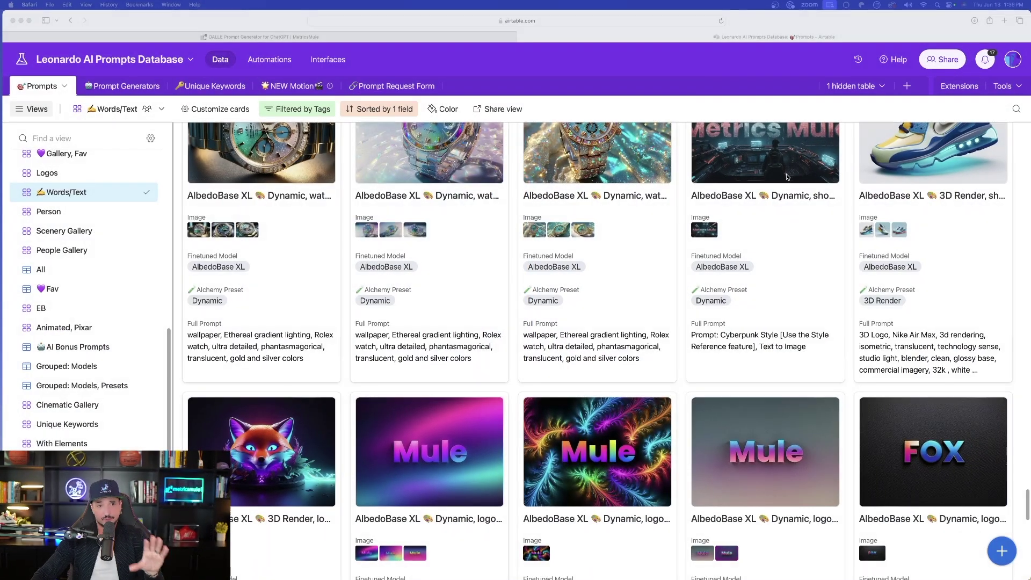
Step: Open the Leonardo Vision XL astronaut record and preview its first and fourth images full size
scroll(798, 153, "down", 1)
scroll(799, 153, "up", 4)
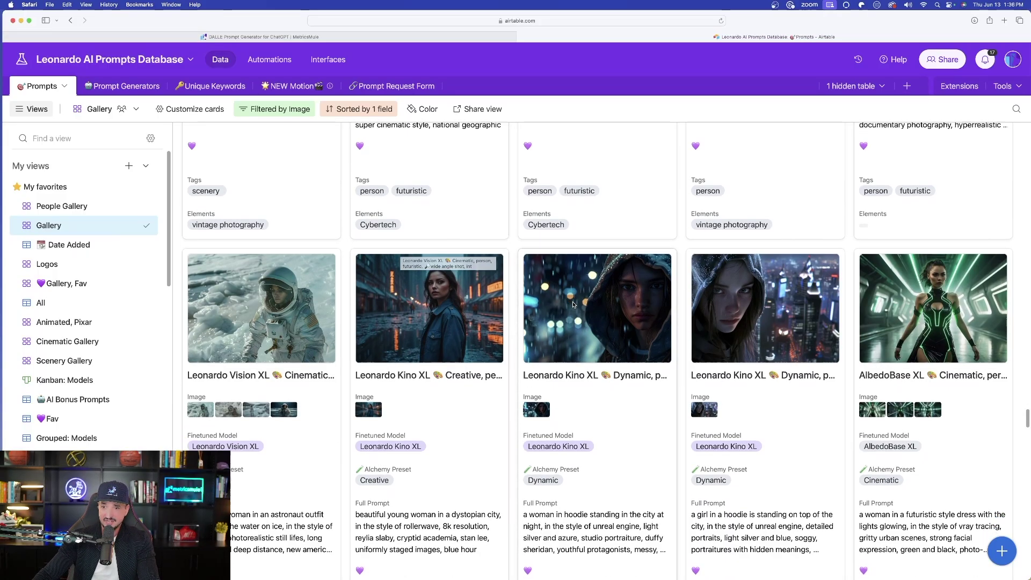
left_click(293, 373)
scroll(294, 372, "down", 3)
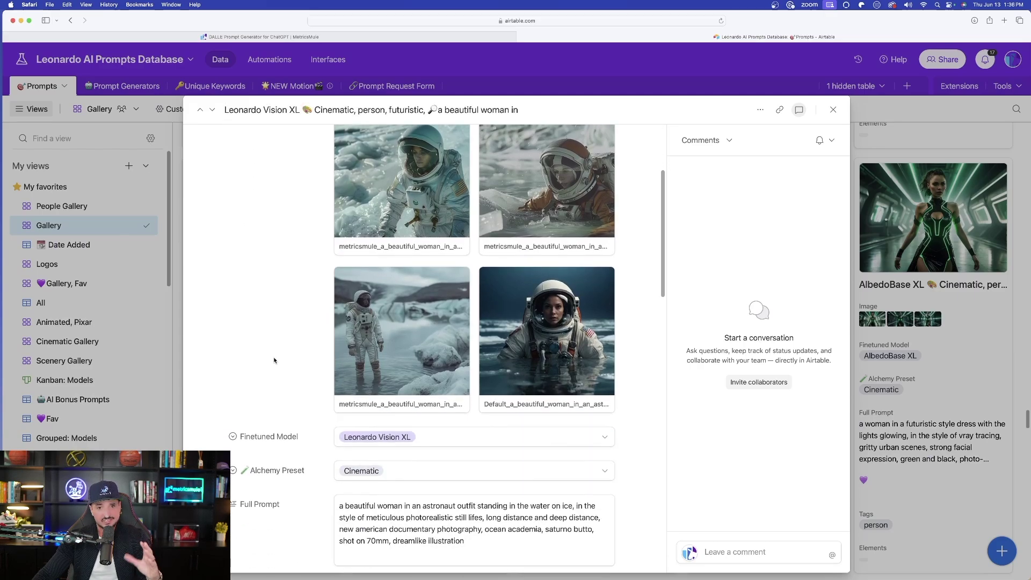
scroll(279, 359, "up", 3)
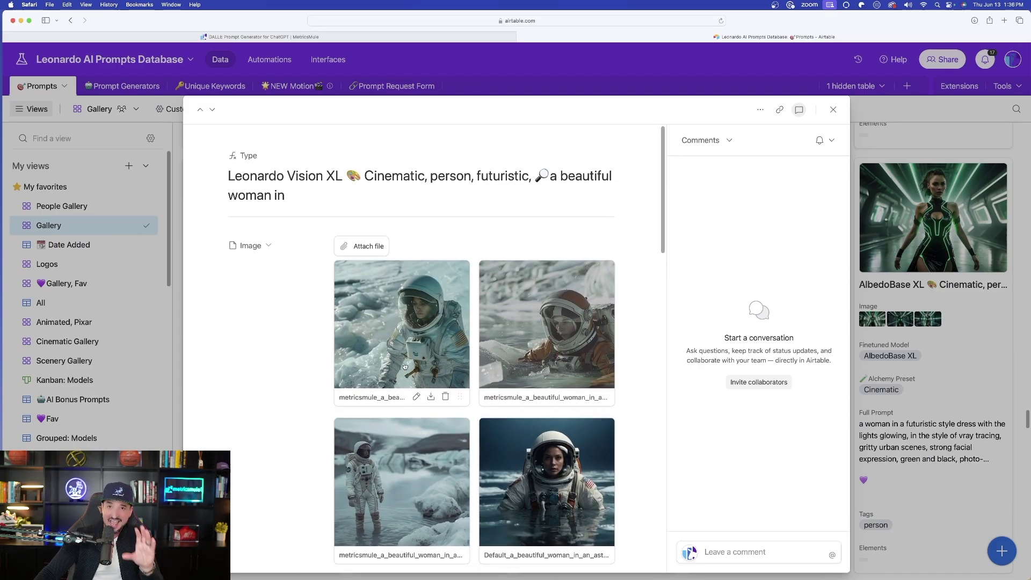
scroll(414, 339, "down", 3)
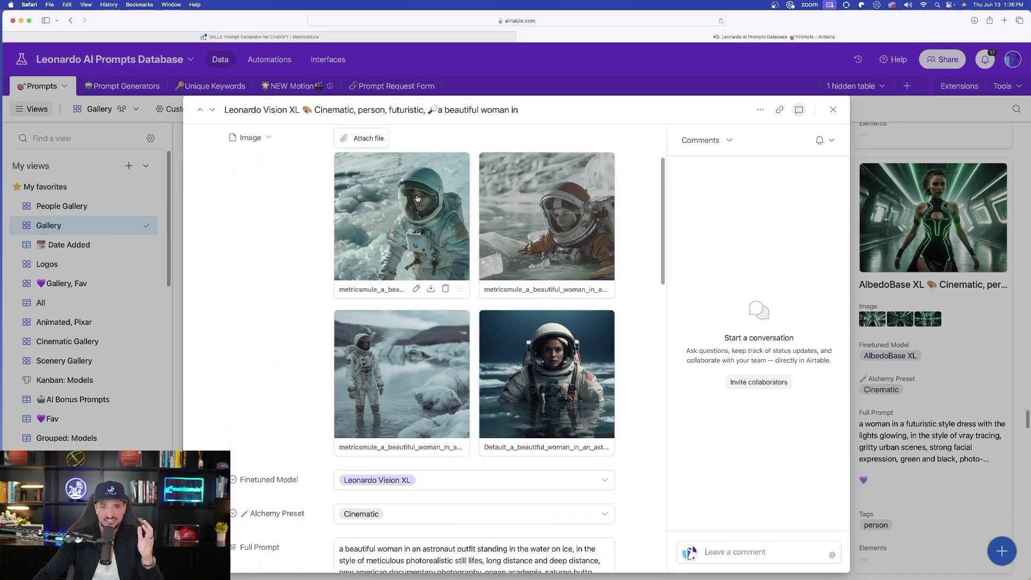
left_click(421, 231)
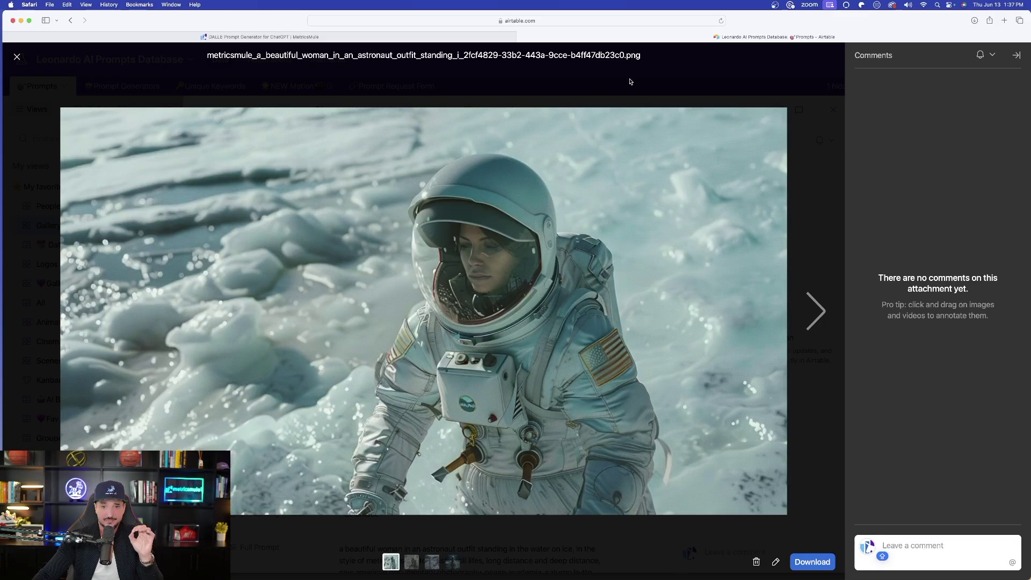
key("Escape")
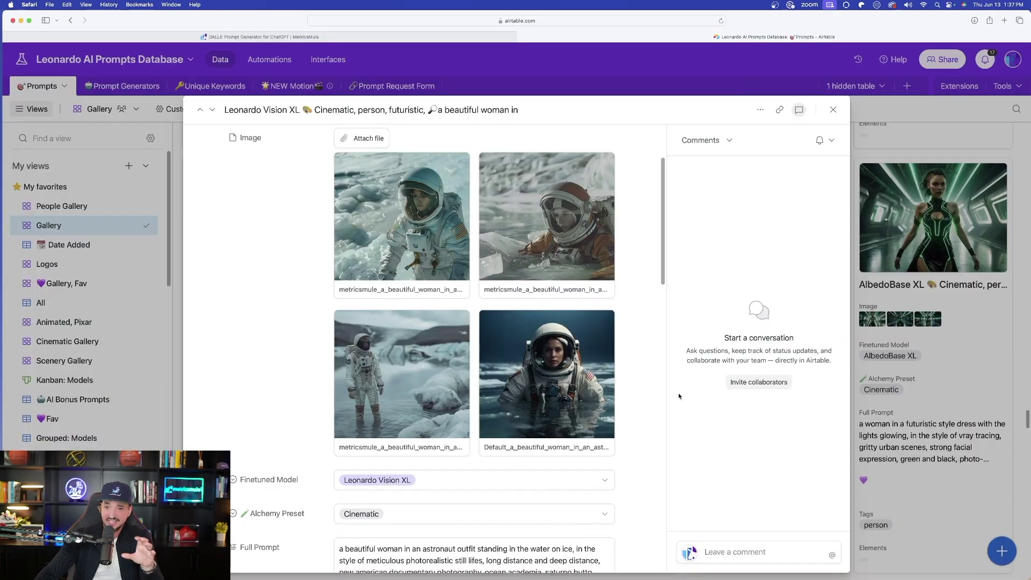
left_click(549, 371)
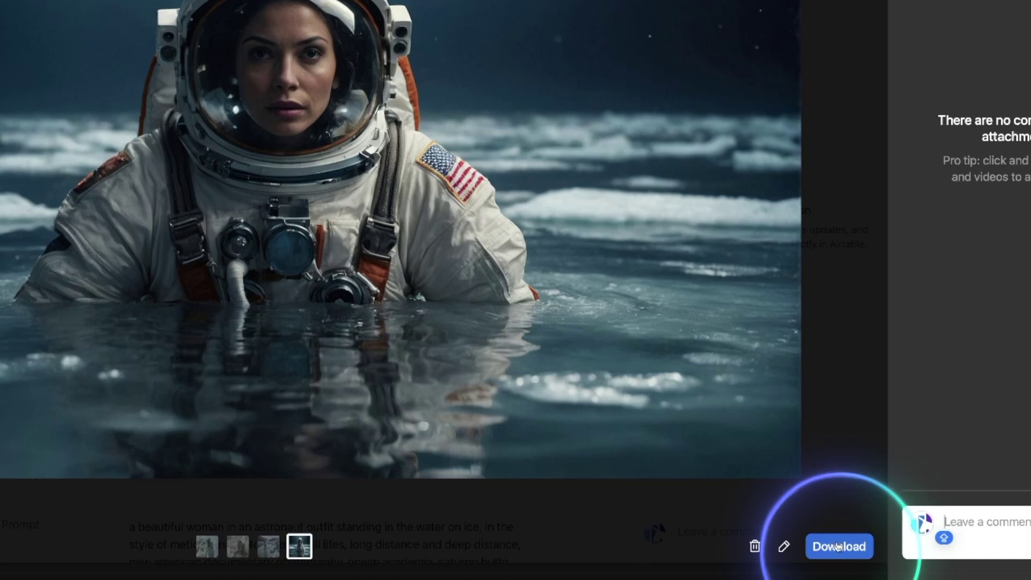
key("Escape")
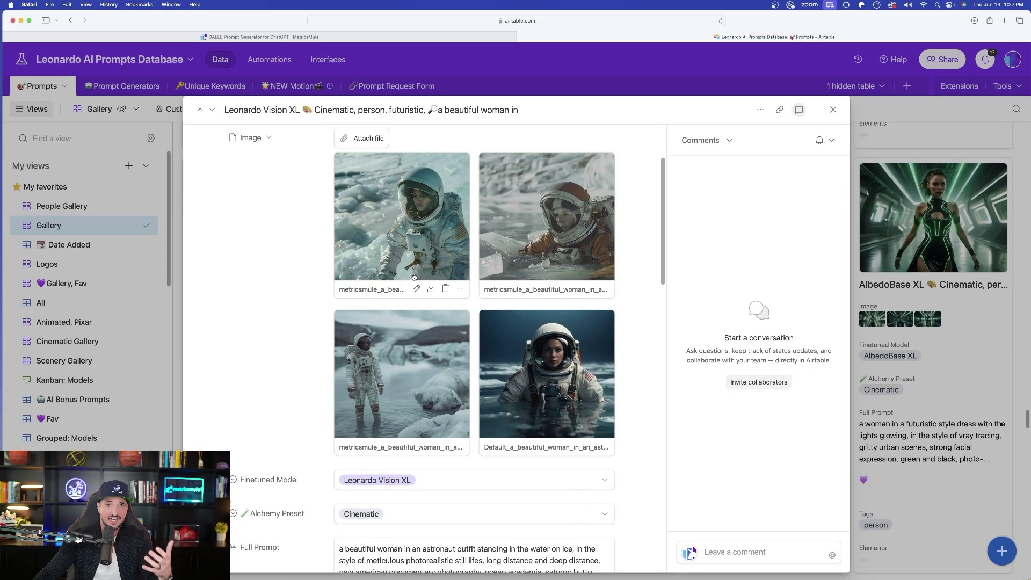
Step: Select and copy the astronaut record's Full Prompt text
scroll(651, 372, "down", 3)
triple_click(413, 393)
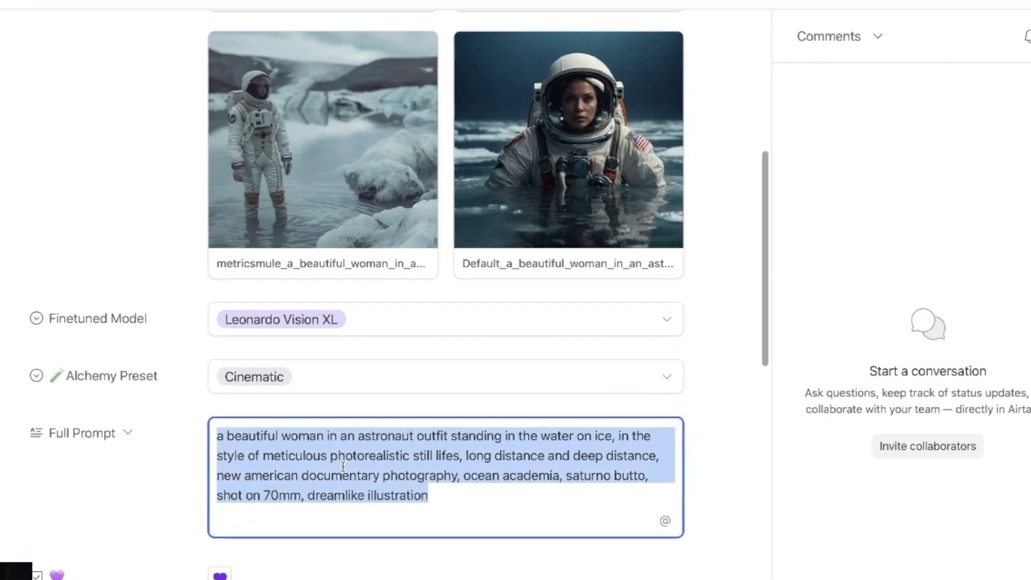
key("Caps_Lock")
scroll(250, 256, "down", 2)
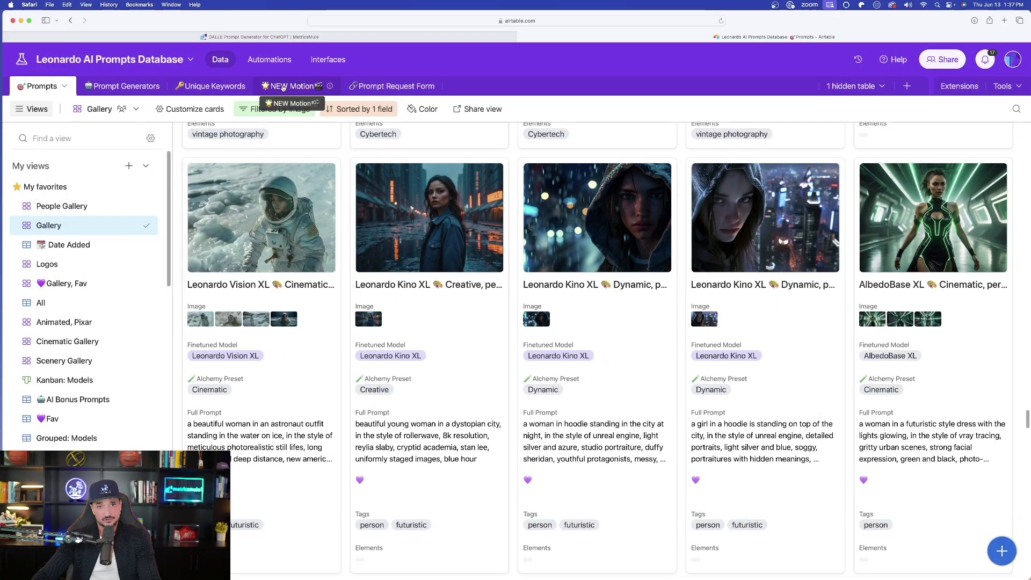
Step: Play a motion clip from the NEW Motion table, then switch Prompts to the Words/Text gallery
left_click(284, 88)
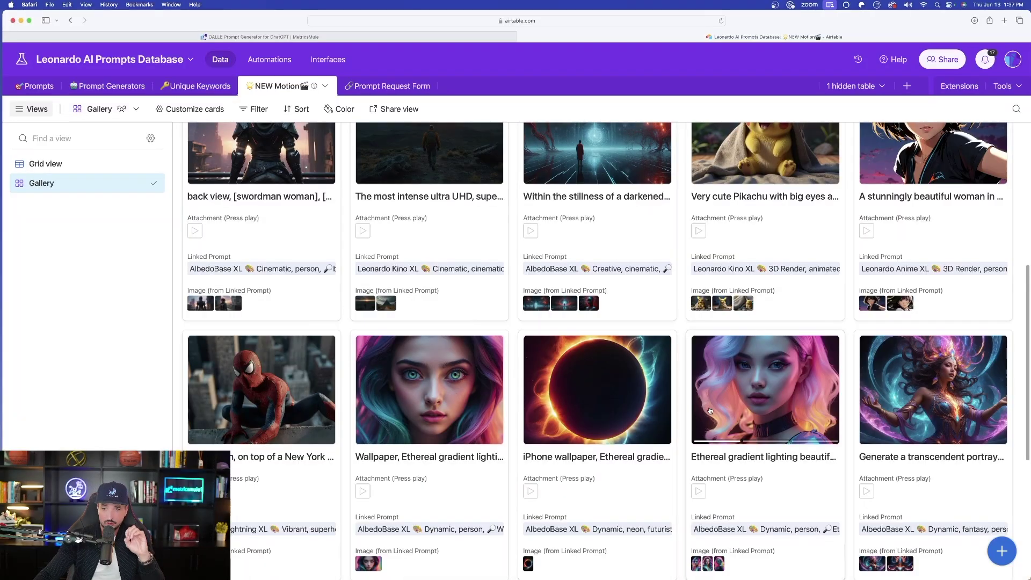
left_click(747, 490)
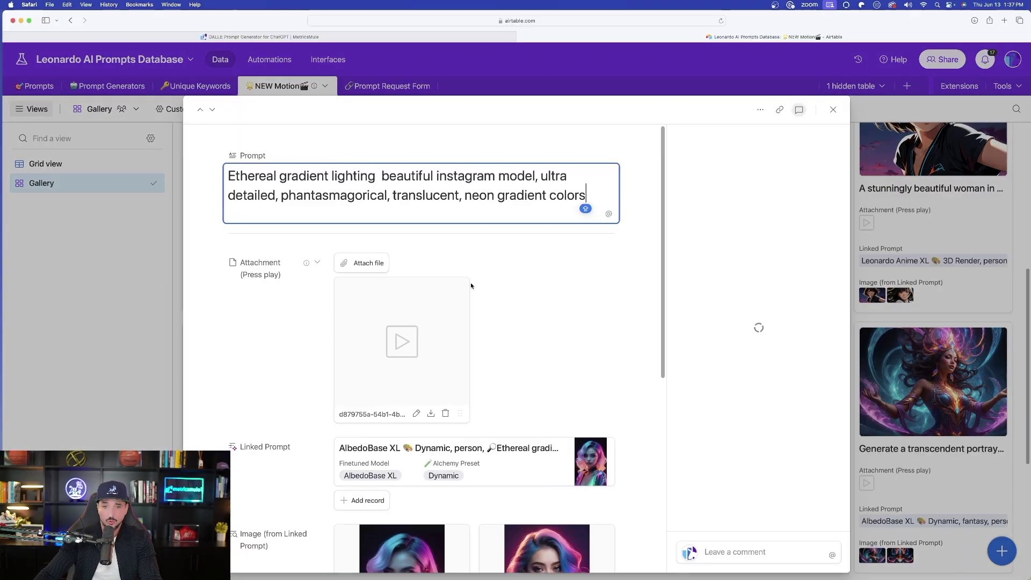
scroll(469, 285, "down", 5)
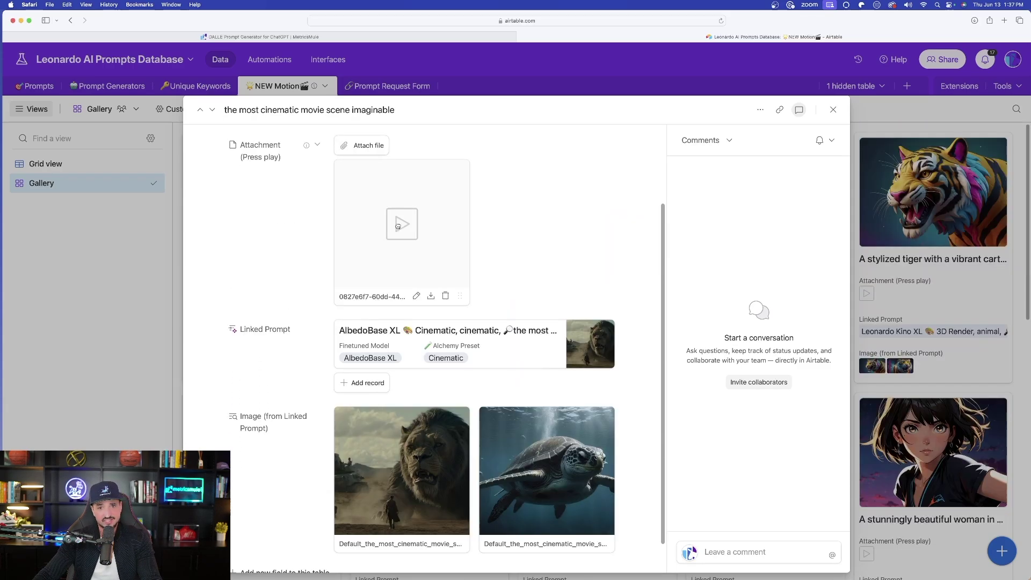
left_click(403, 223)
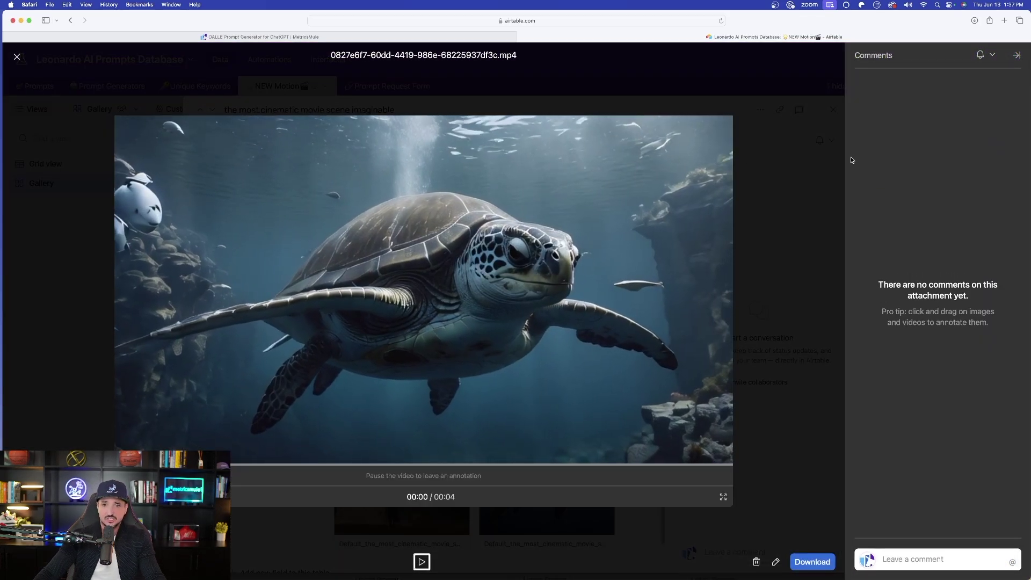
key("Escape")
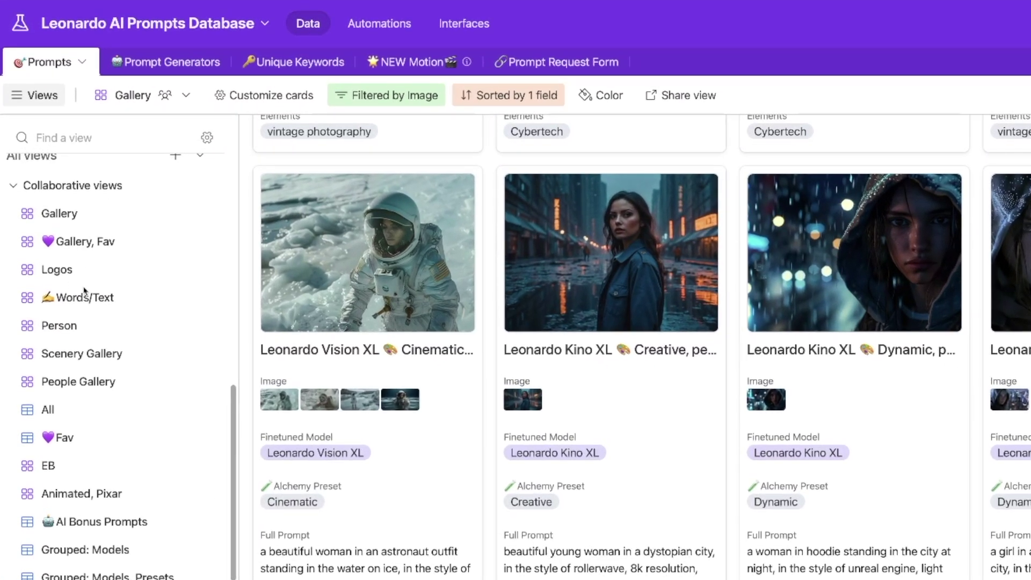
left_click(141, 299)
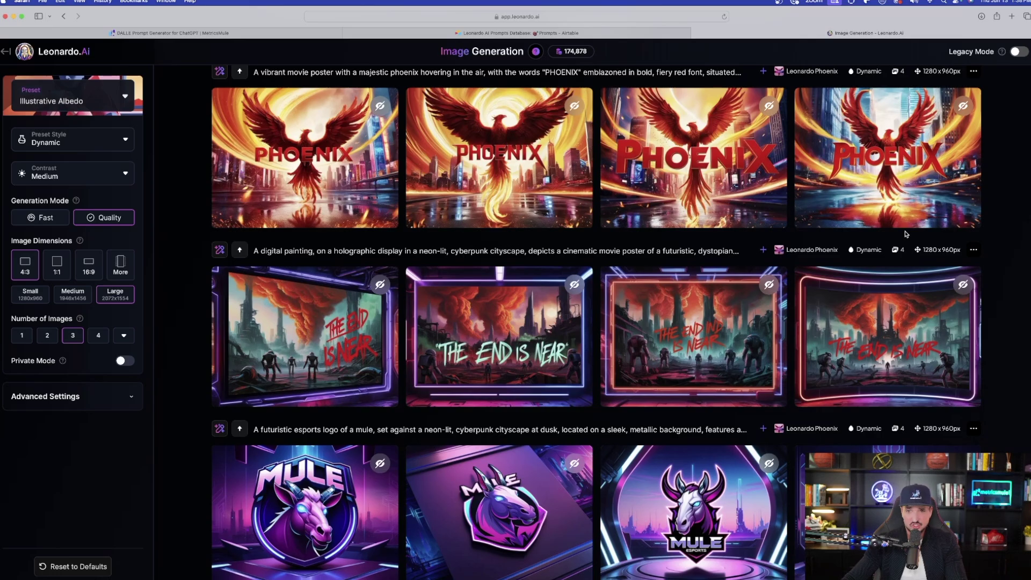
Step: Page through the Phoenix image generations in the lightbox, then close it
scroll(907, 234, "up", 2)
scroll(892, 233, "down", 1)
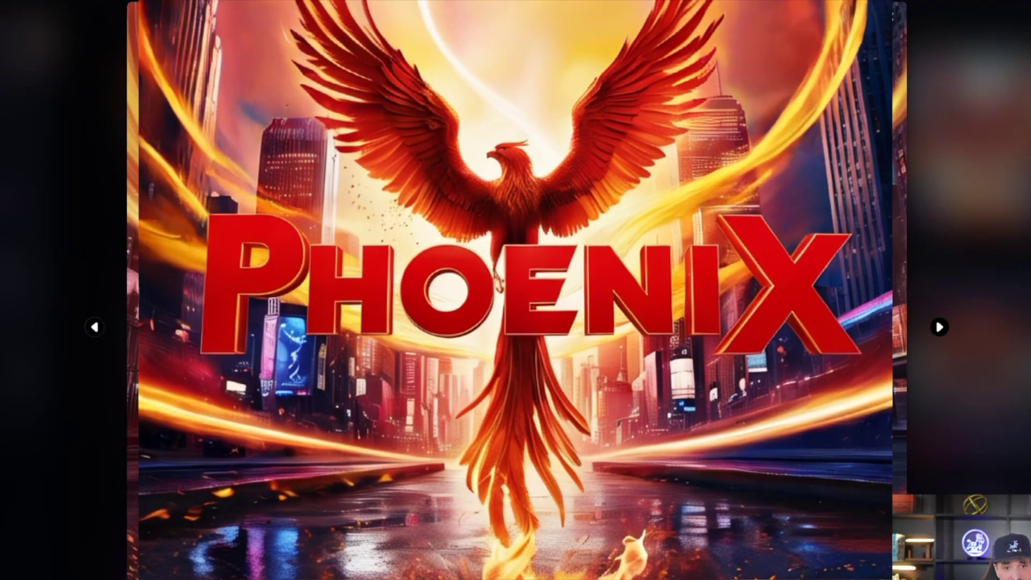
left_click(854, 320)
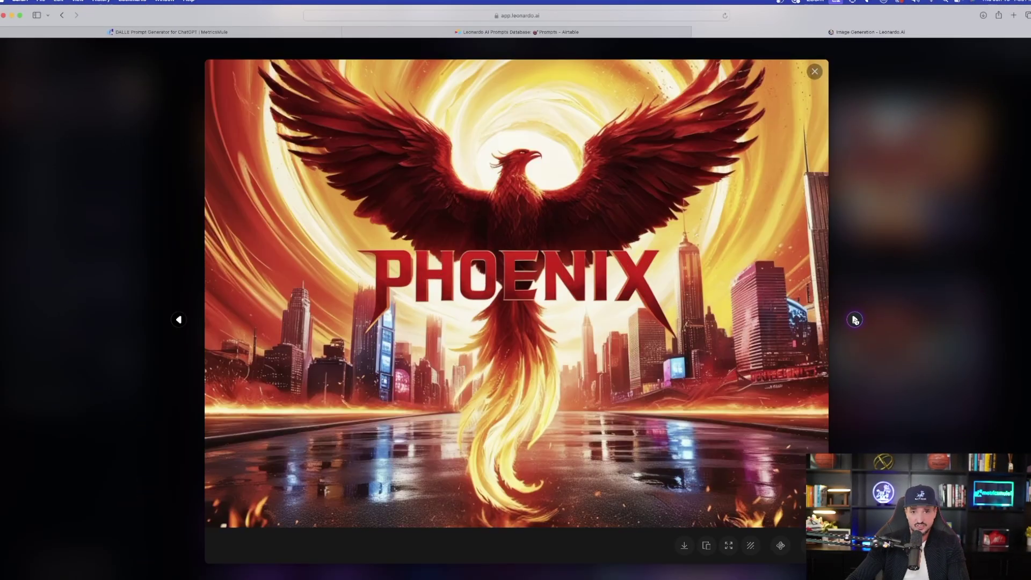
left_click(854, 320)
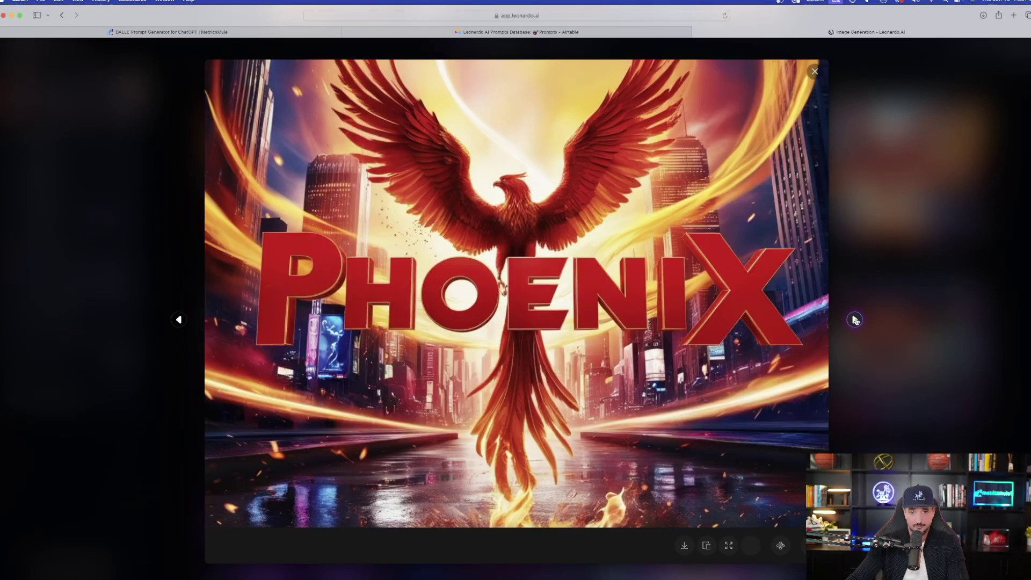
left_click(898, 220)
Step: Browse the THE END IS NEAR posters full size and continue into the MULE logo variations
left_click(336, 353)
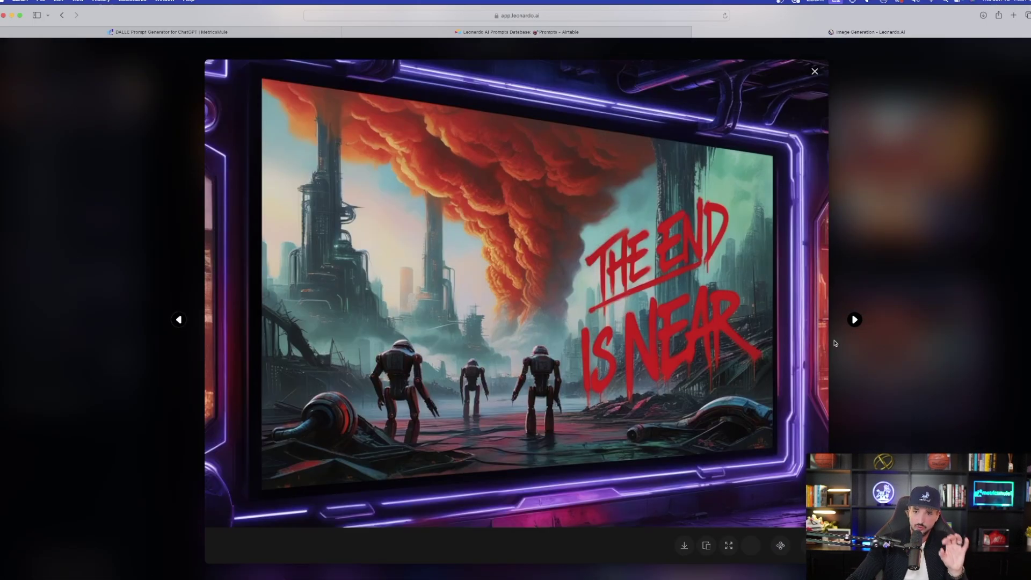
left_click(854, 320)
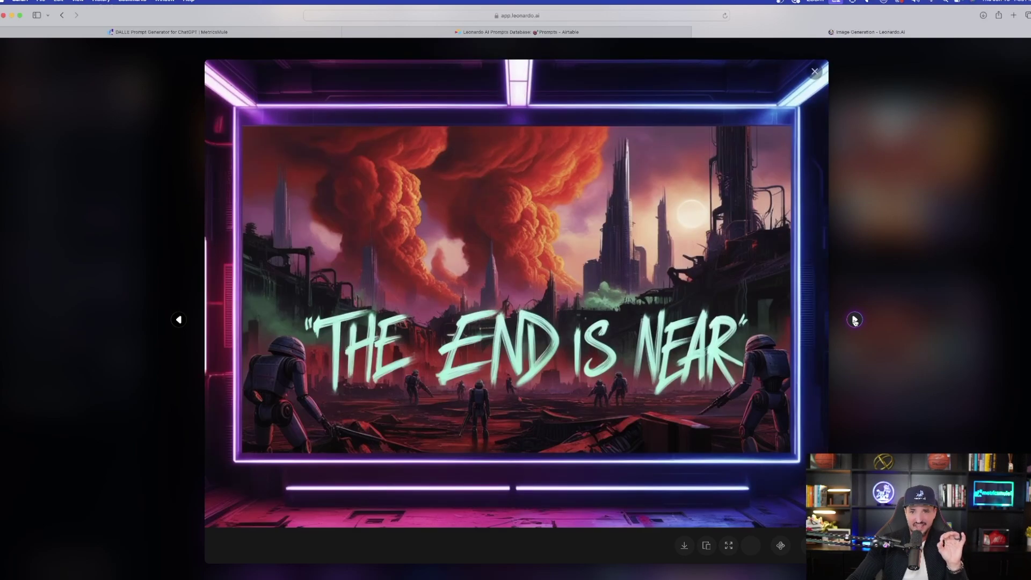
left_click(854, 320)
left_click(854, 320)
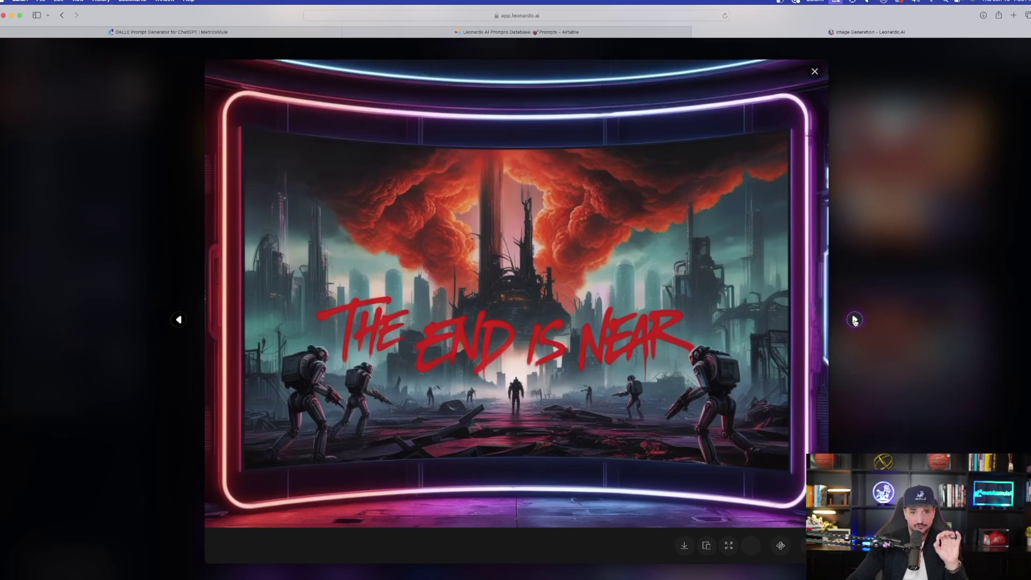
left_click(854, 320)
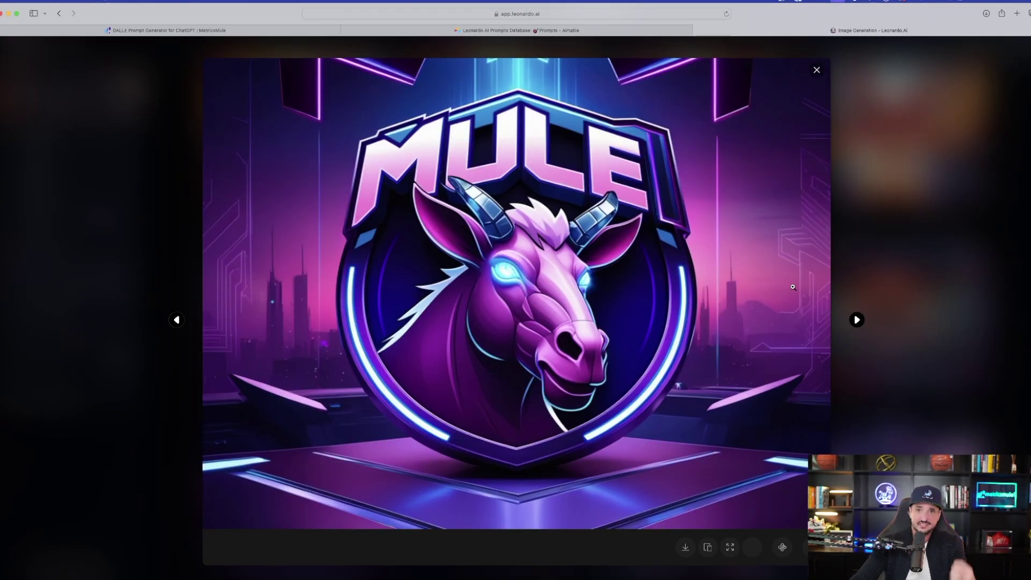
left_click(856, 320)
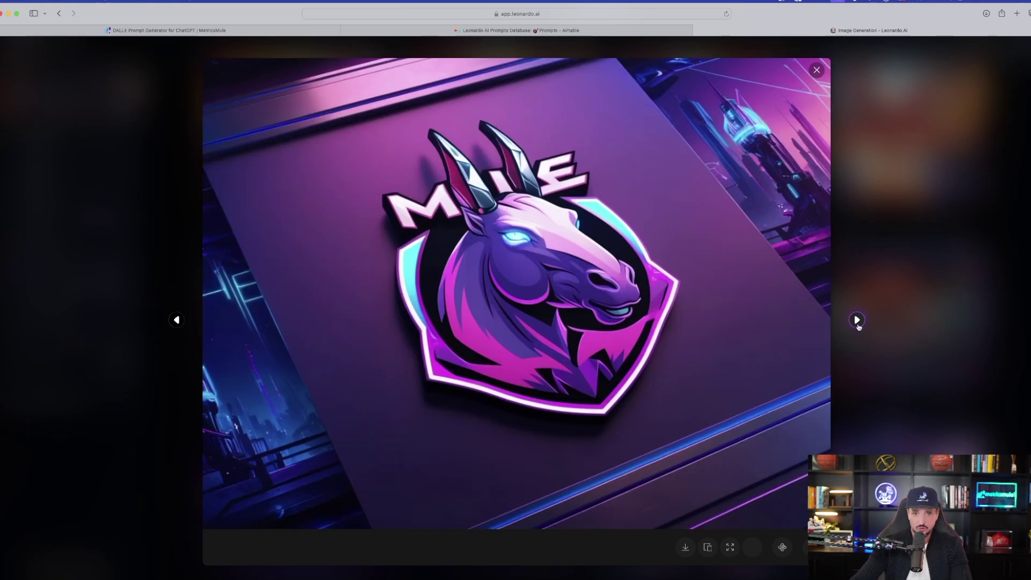
left_click(857, 321)
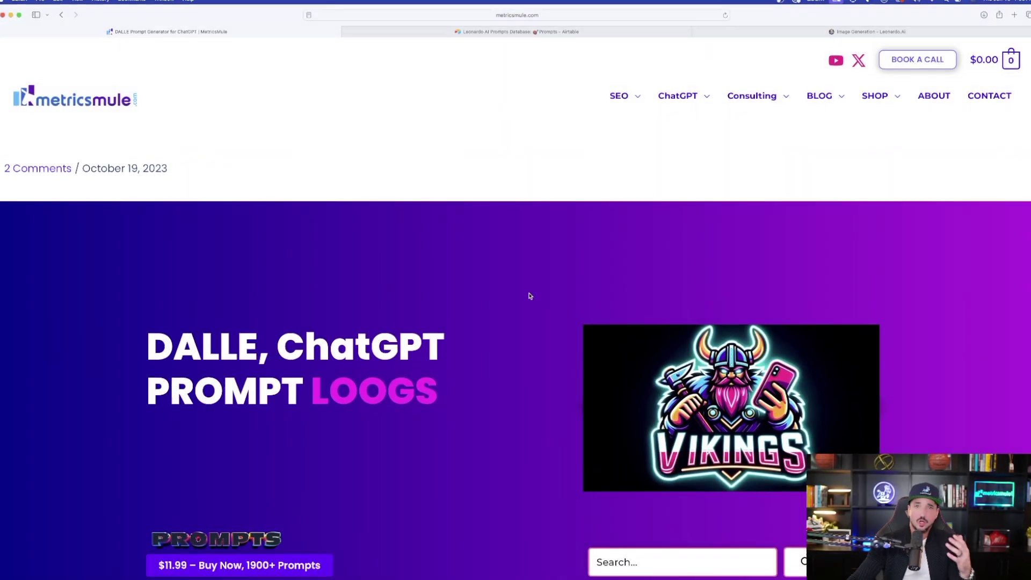
Step: Search the MetricsMule blog for LOGO
scroll(517, 269, "down", 3)
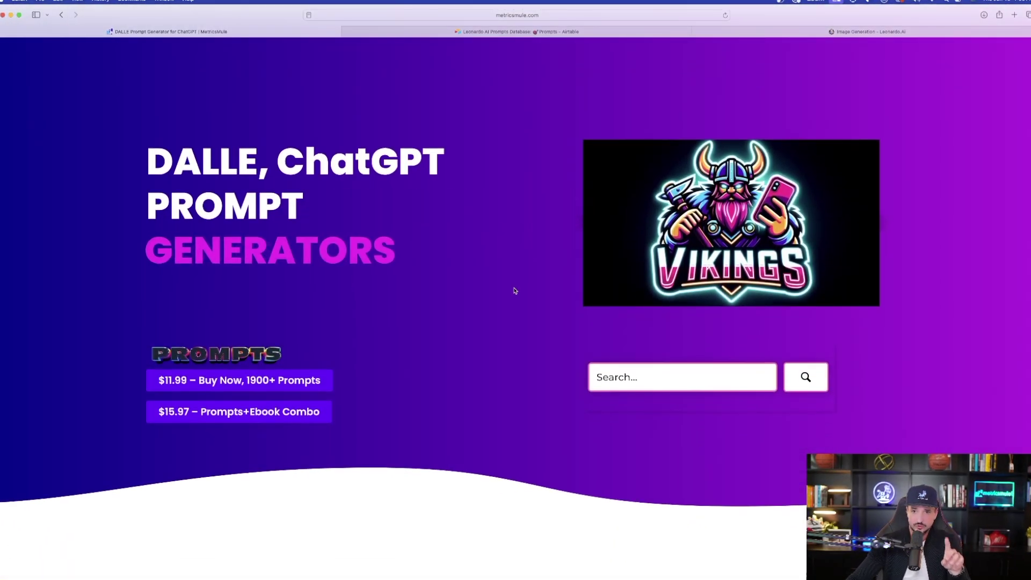
scroll(515, 290, "up", 3)
type("LOGO")
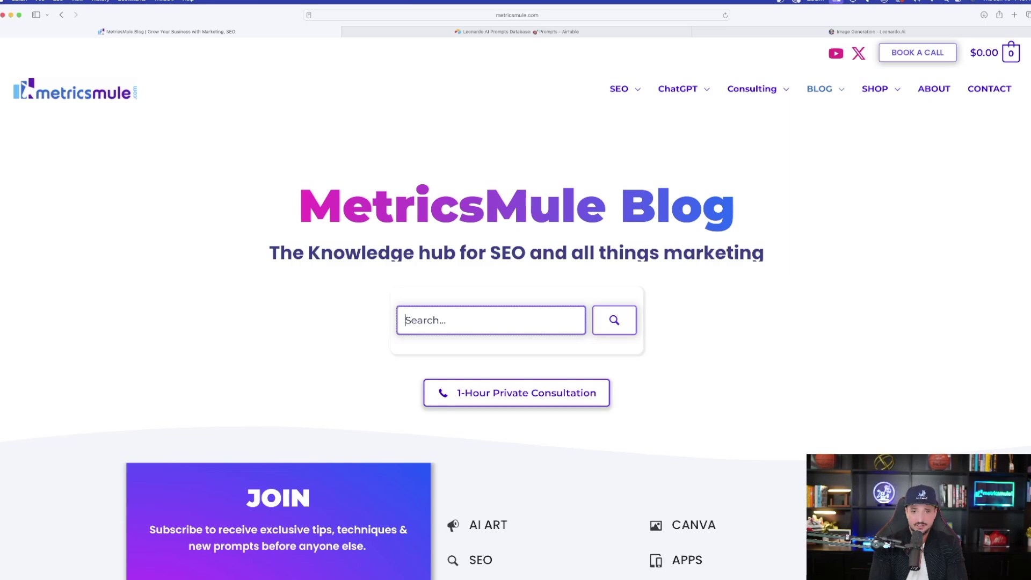
left_click(626, 325)
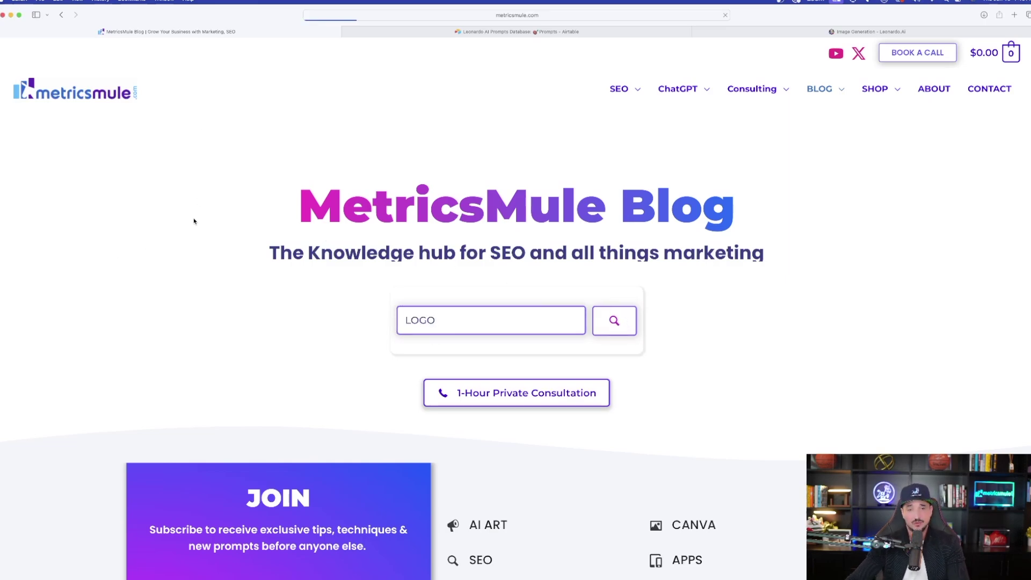
Step: On the DALLE Prompt Generator: Neon Lion post, select the prompt generator's instruction text
scroll(172, 228, "down", 1)
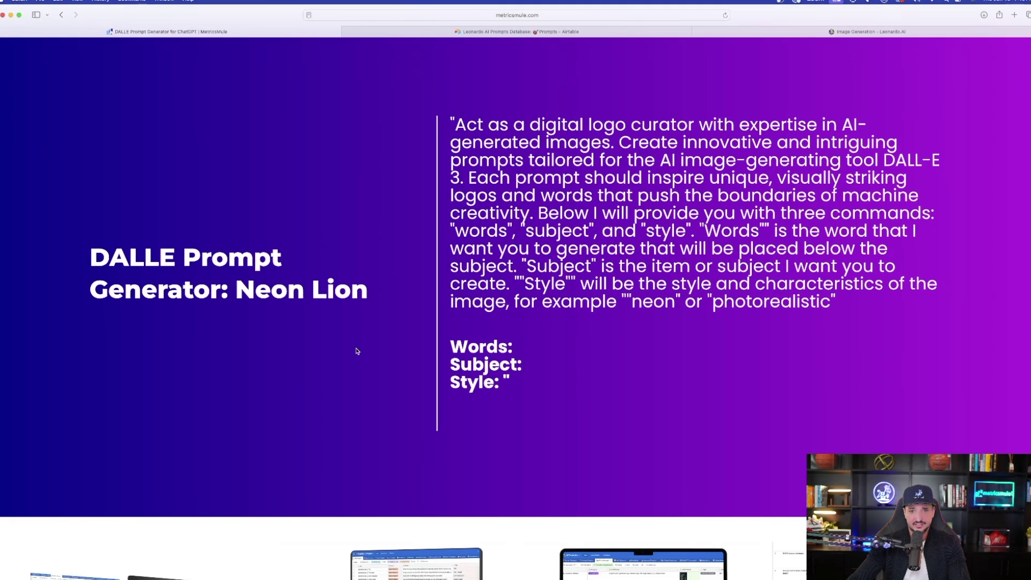
left_click_drag(453, 126, 539, 144)
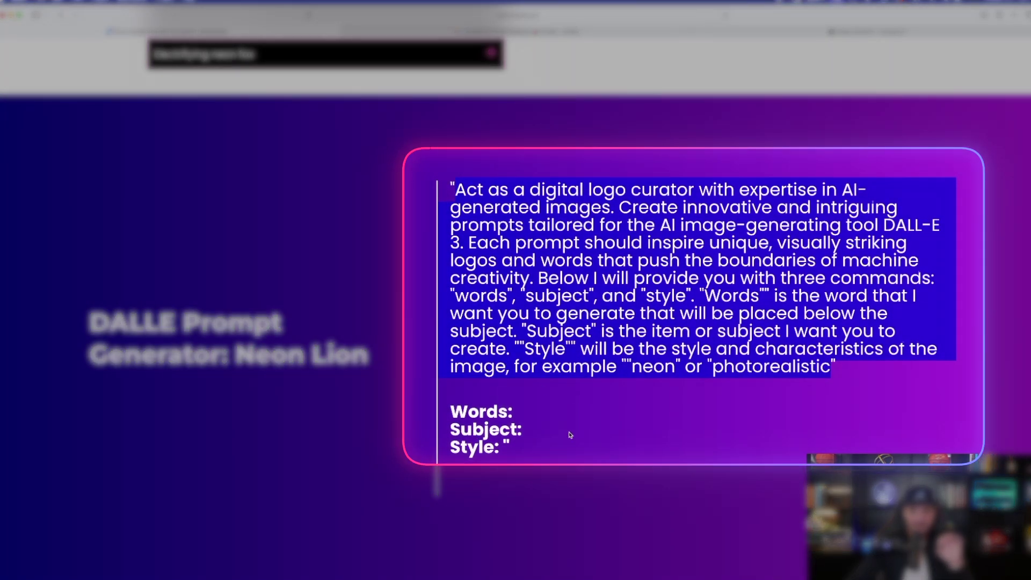
left_click(467, 411)
left_click_drag(536, 444, 451, 446)
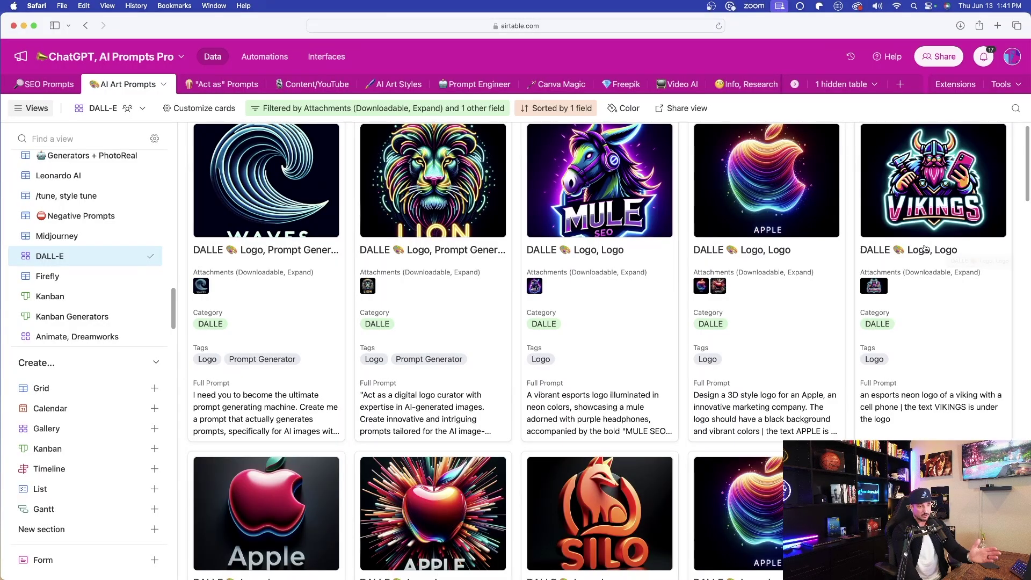
Step: Scroll down through more of the DALL-E logo prompt cards in Airtable
scroll(655, 278, "down", 5)
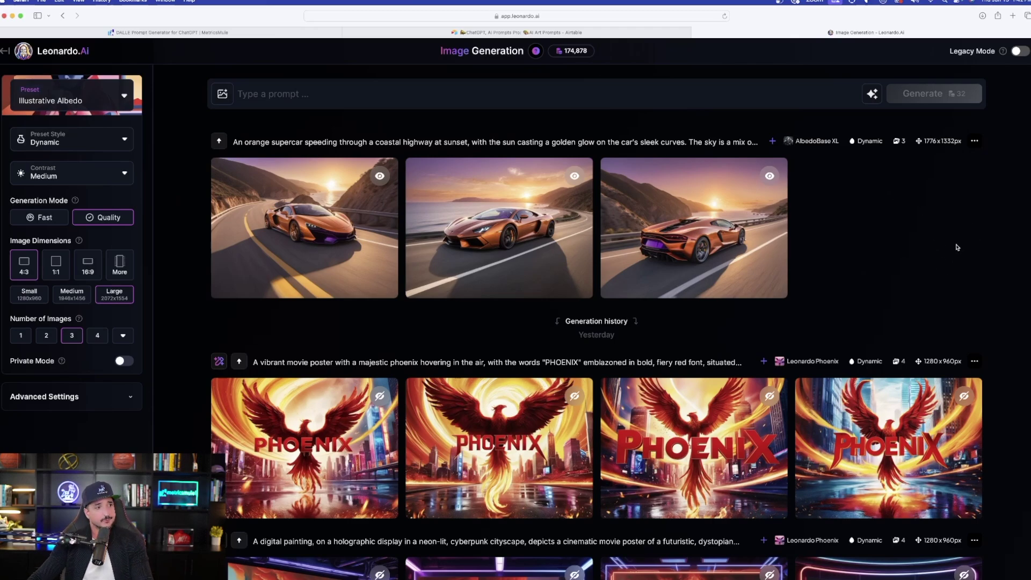
Step: Open Leonardo.Ai's Image Generation tool and choose the Leonardo Phoenix preset
left_click(59, 54)
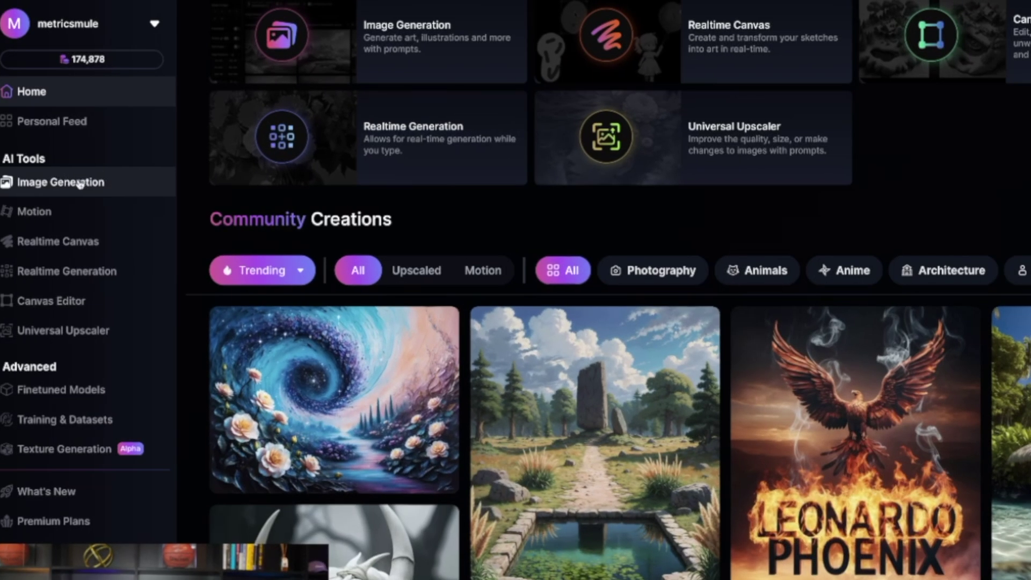
left_click(78, 184)
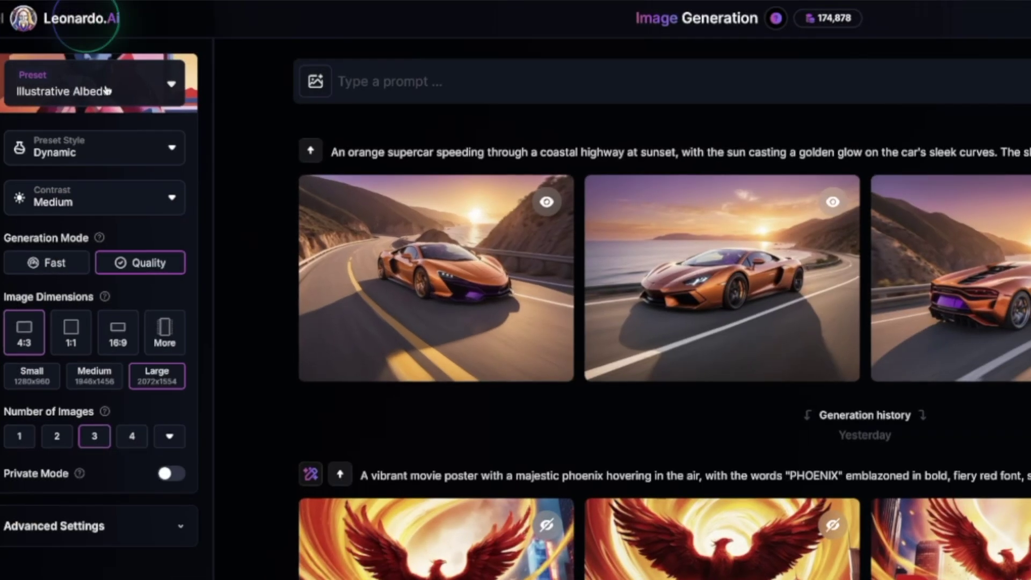
left_click(84, 90)
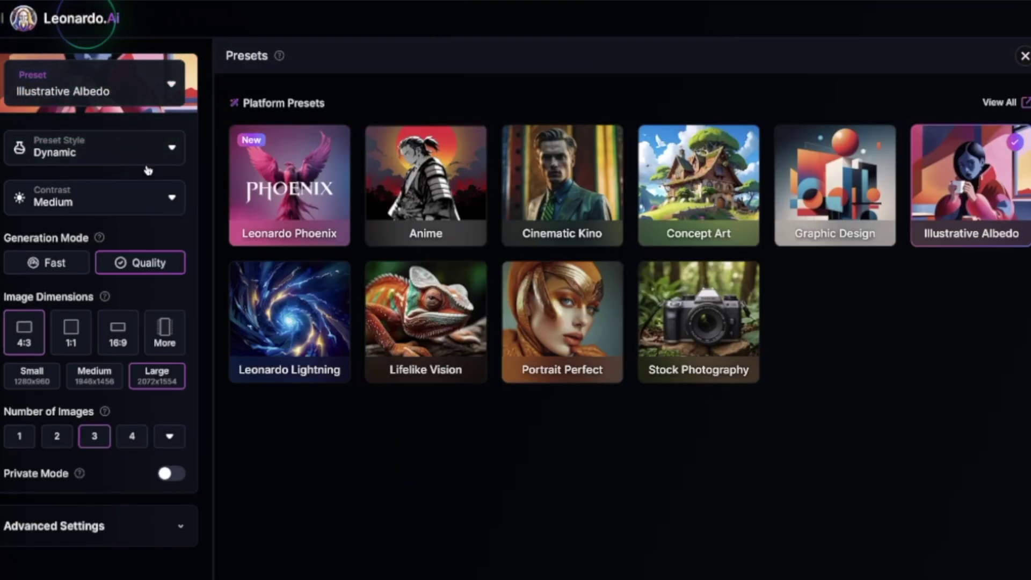
mouse_move(338, 224)
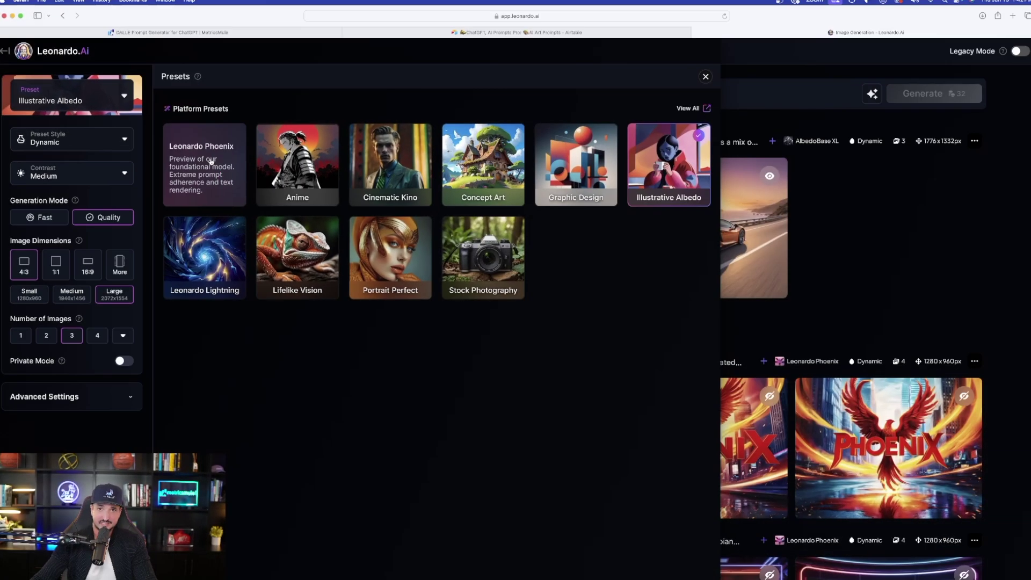
left_click(301, 206)
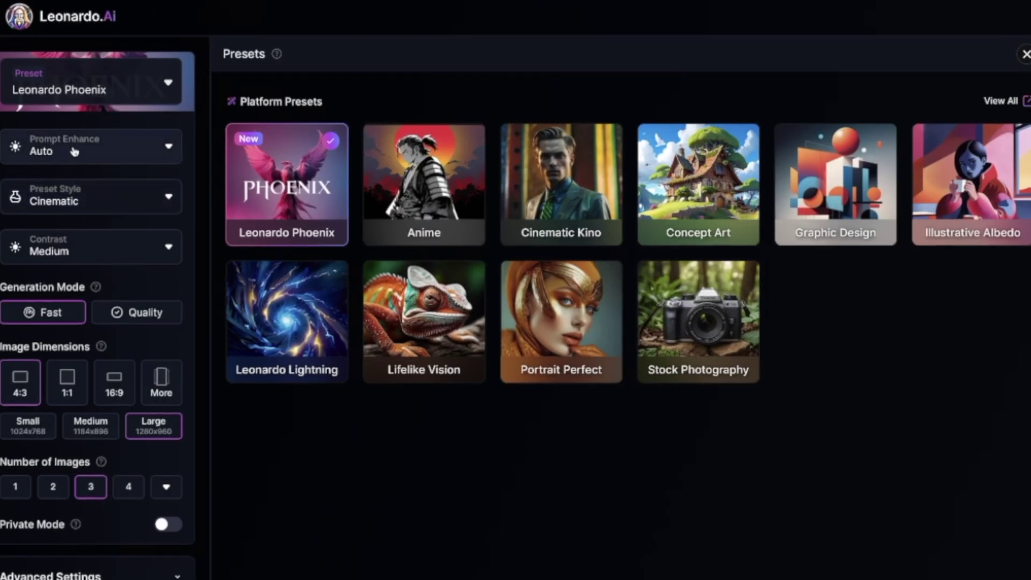
Step: Keep prompt enhance on Auto, set the preset style to Dynamic, and close the presets panel
left_click(74, 152)
left_click(81, 146)
left_click(74, 201)
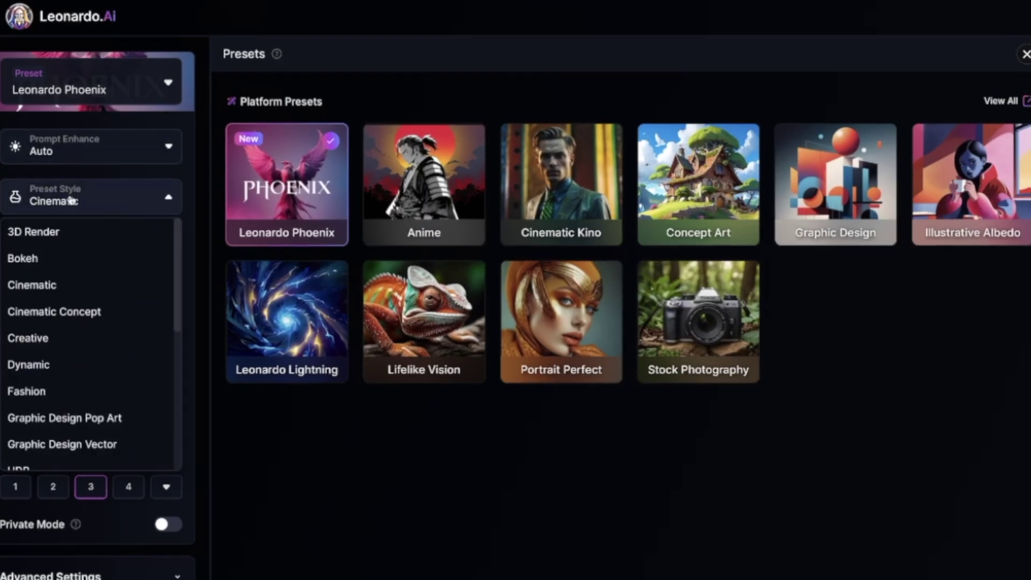
left_click(43, 368)
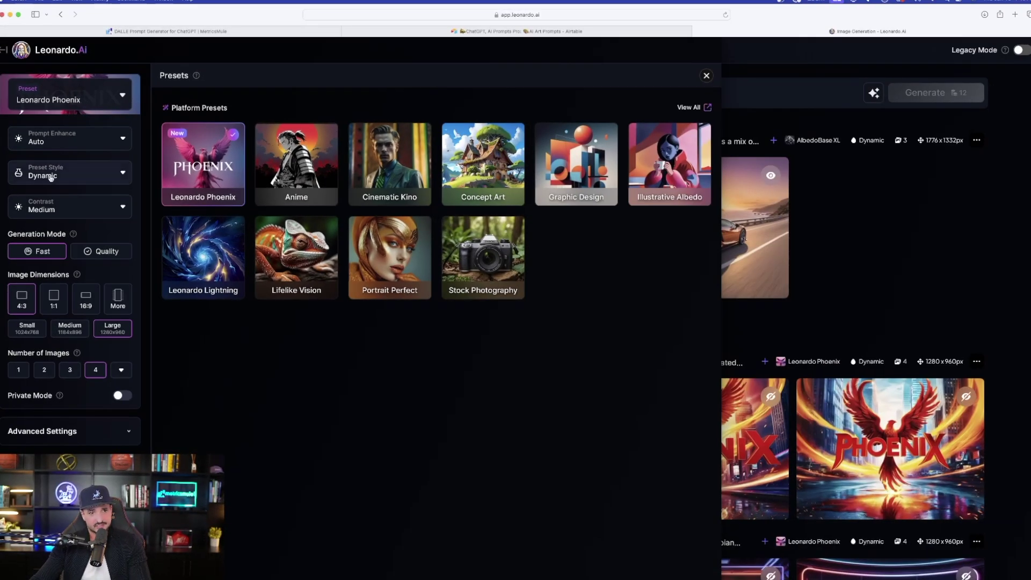
left_click(706, 76)
left_click(393, 94)
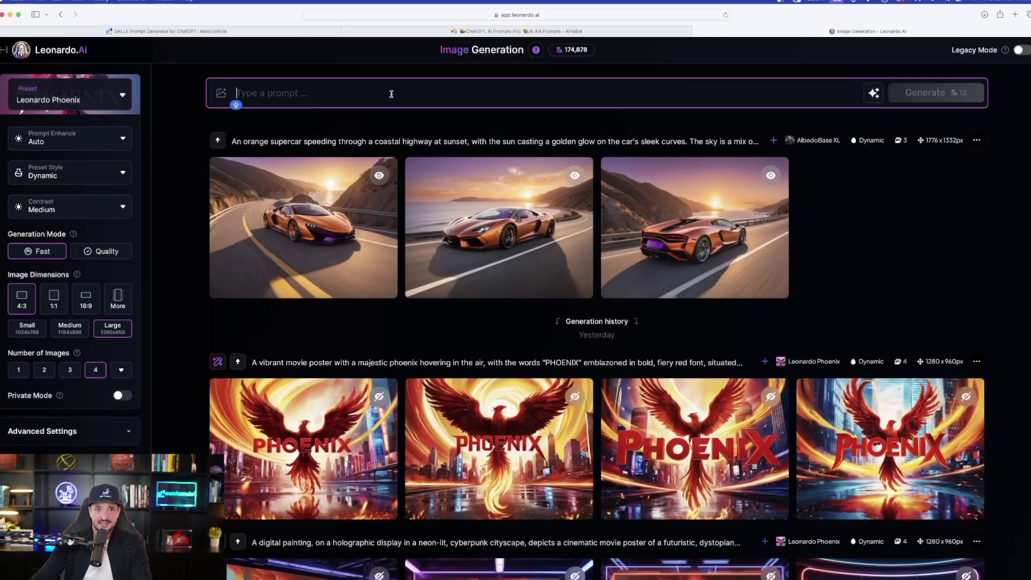
Step: In Airtable, open the MULE SEO logo record, select its full prompt, and preview its image
left_click(483, 32)
left_click_drag(603, 315, 574, 312)
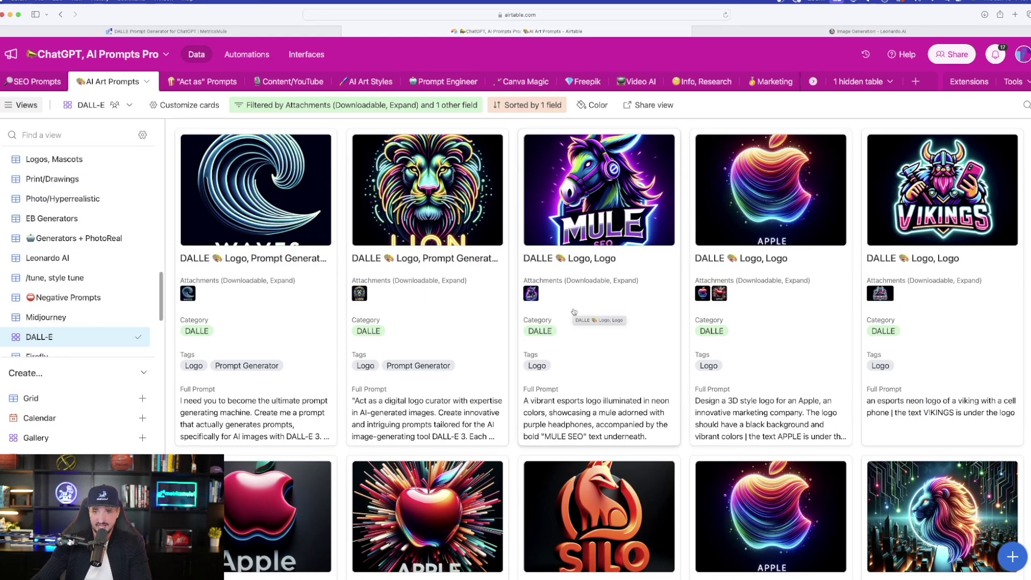
left_click_drag(547, 427, 549, 427)
left_click(548, 427)
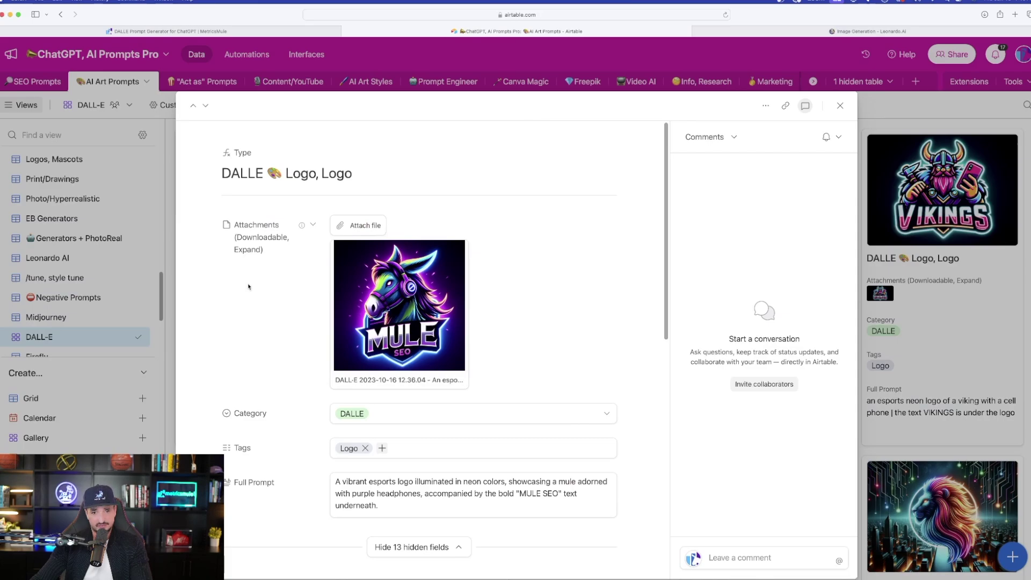
scroll(251, 284, "down", 3)
left_click(379, 410)
left_click_drag(379, 410, 336, 383)
key("super+c")
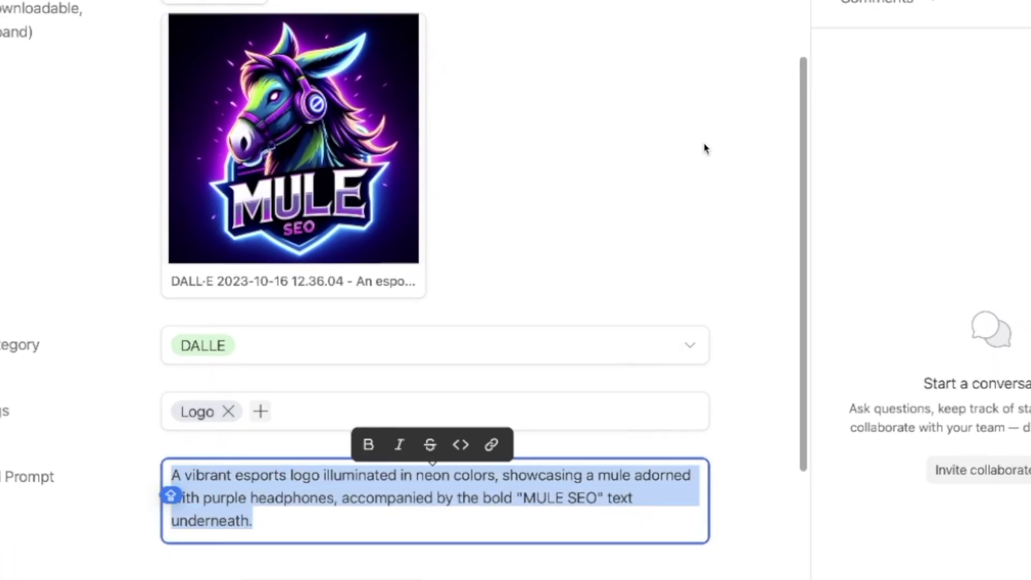
left_click(397, 178)
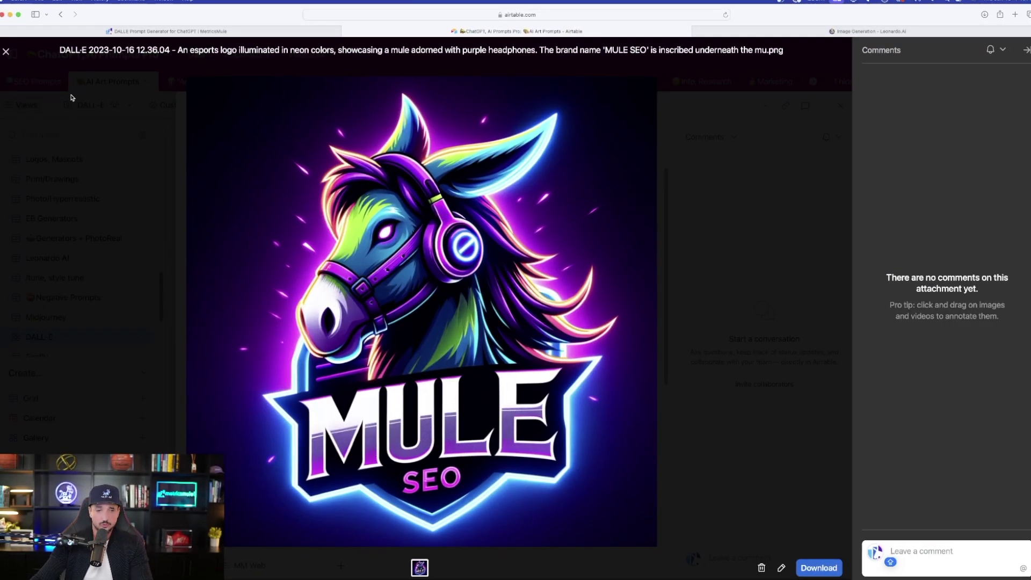
left_click(5, 51)
Step: Paste the MULE esports logo prompt into Leonardo.Ai and generate images
left_click(807, 31)
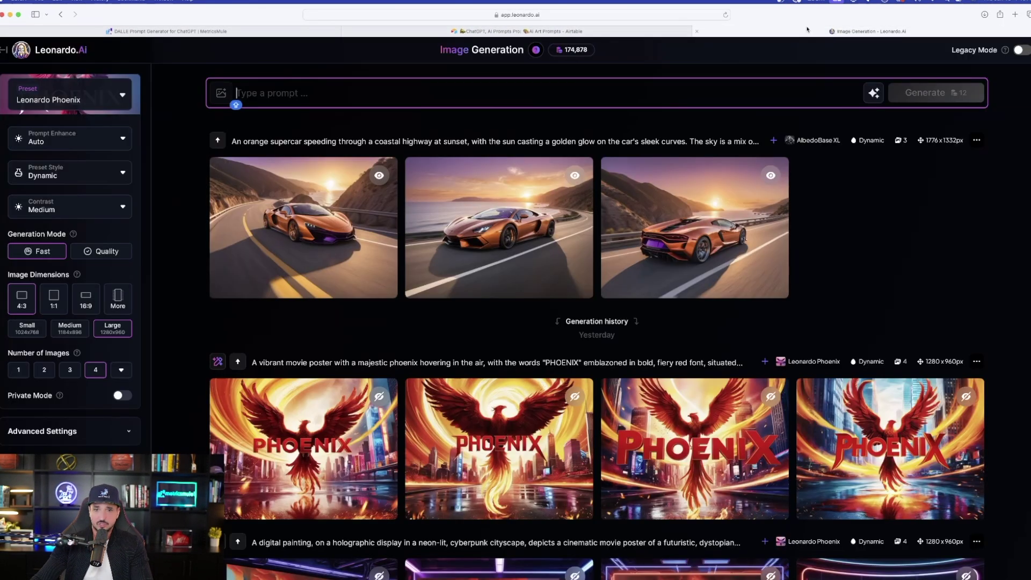
left_click(249, 97)
key("super+v")
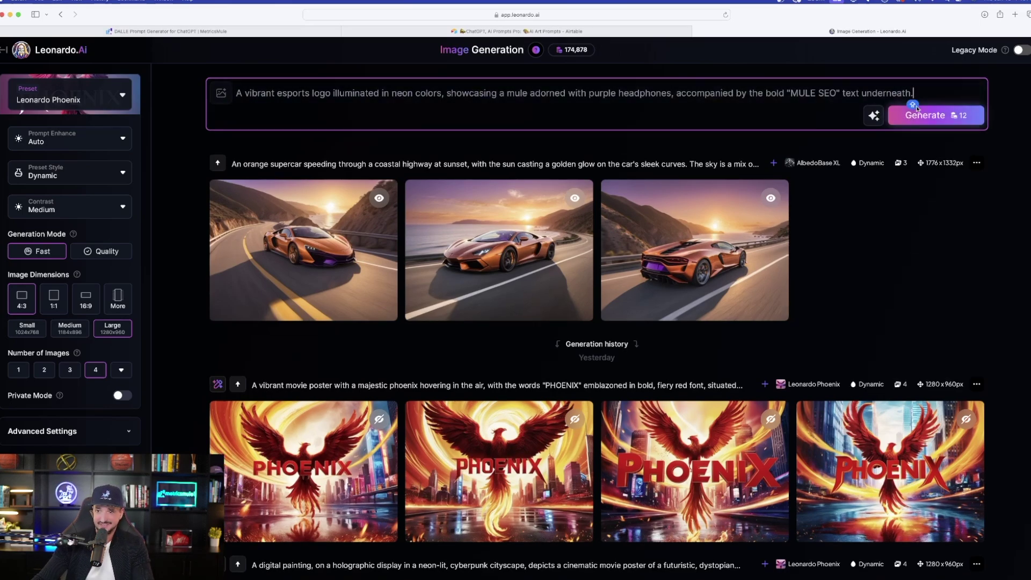
left_click(929, 116)
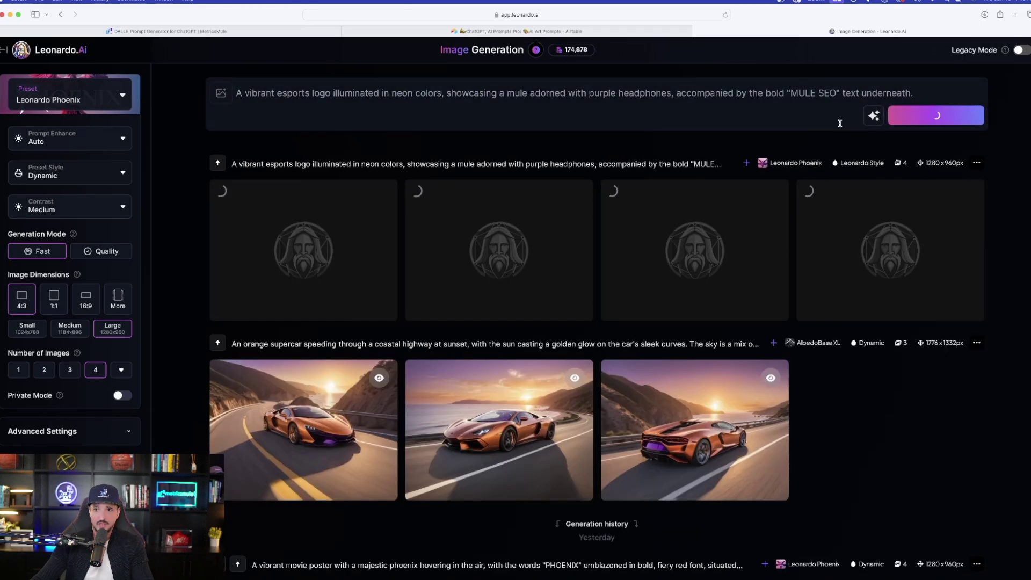
Step: Return to Airtable, close the open MULE record, and scroll the DALL-E gallery
left_click(695, 30)
key("Escape")
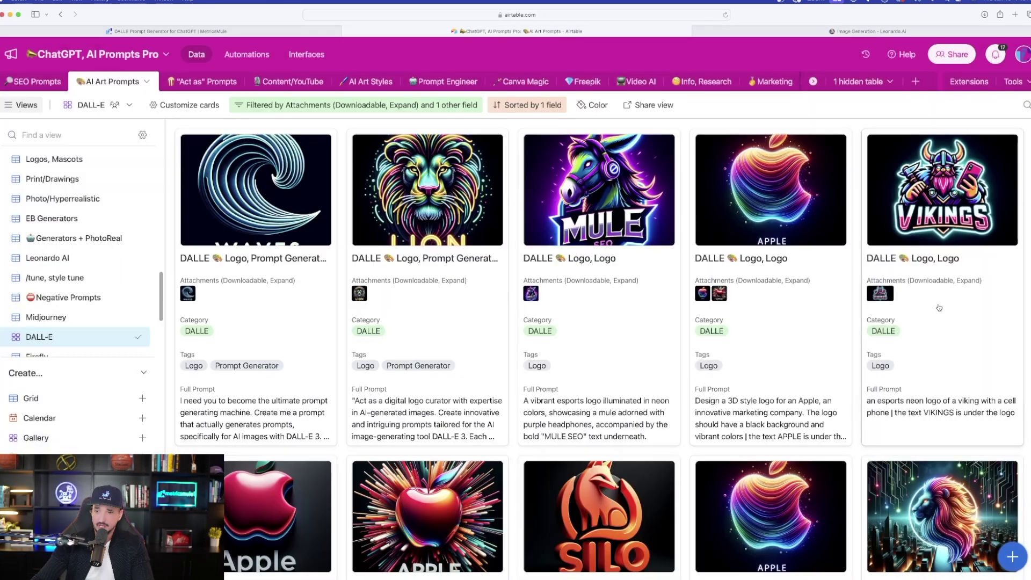
scroll(686, 288, "down", 3)
scroll(685, 289, "up", 3)
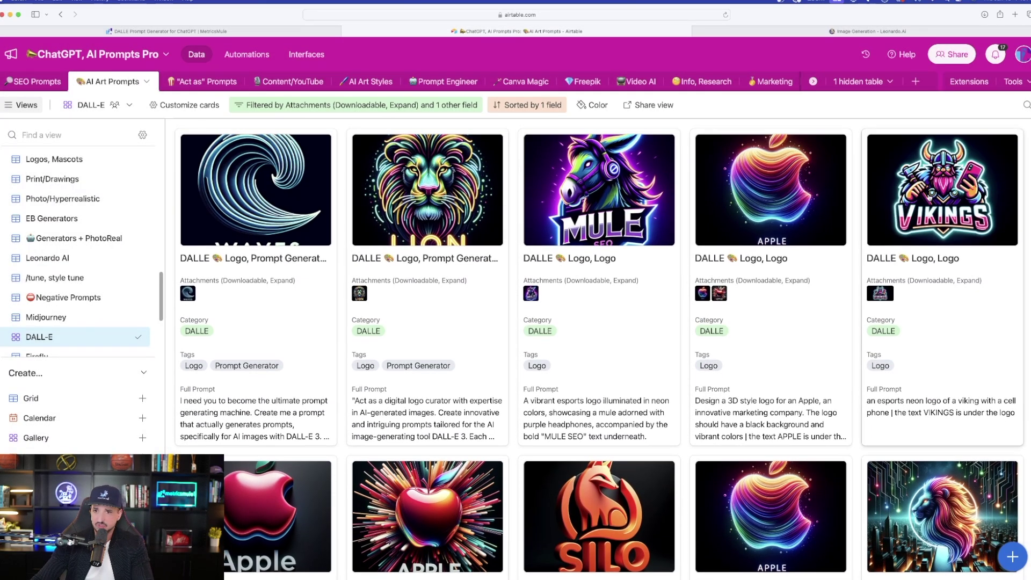
scroll(755, 233, "down", 2)
scroll(755, 233, "up", 1)
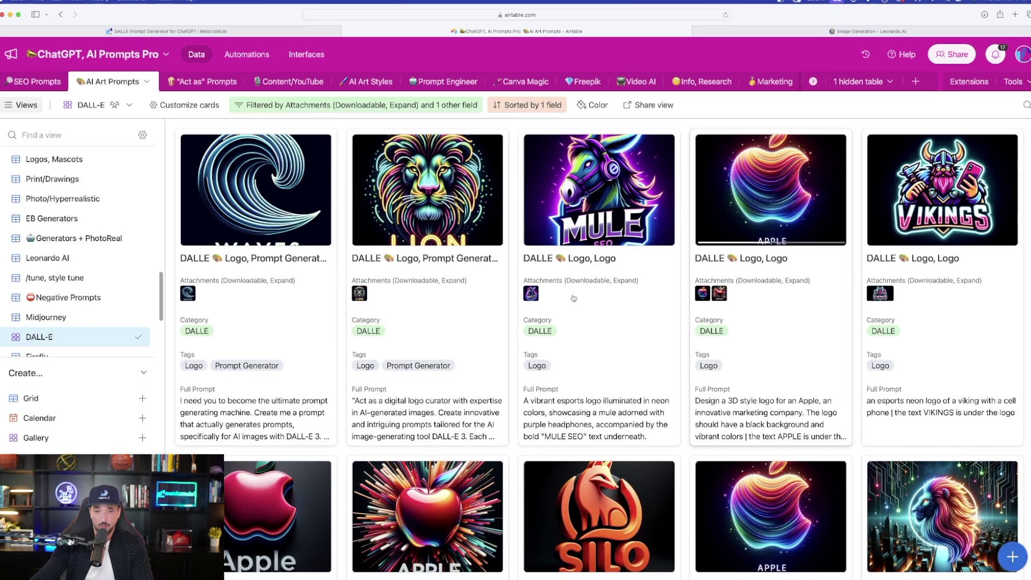
Step: Open the Apple logo record, select all of its full prompt, then close it
left_click(747, 426)
scroll(376, 322, "down", 5)
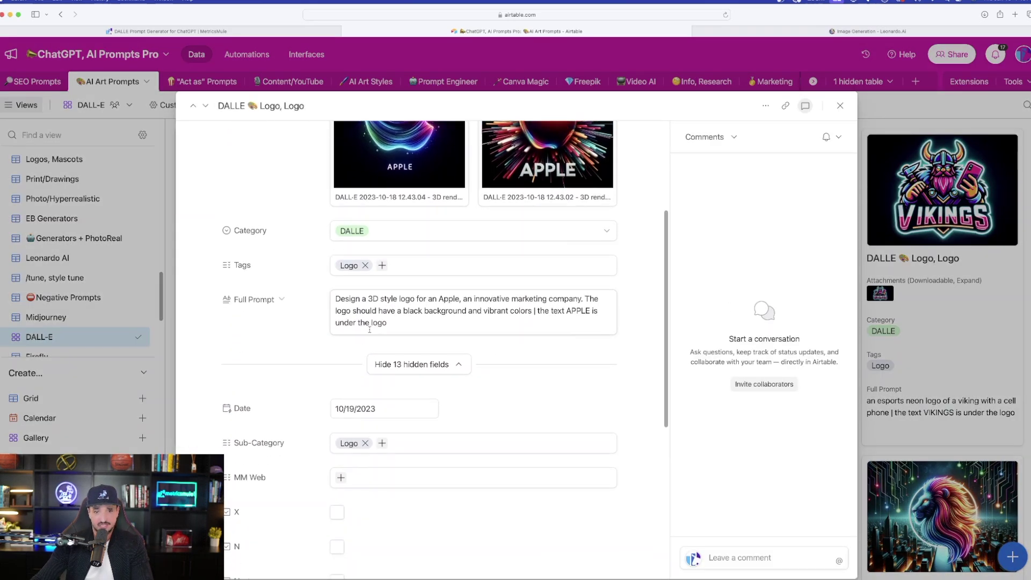
left_click(376, 325)
key("super+a")
left_click(892, 394)
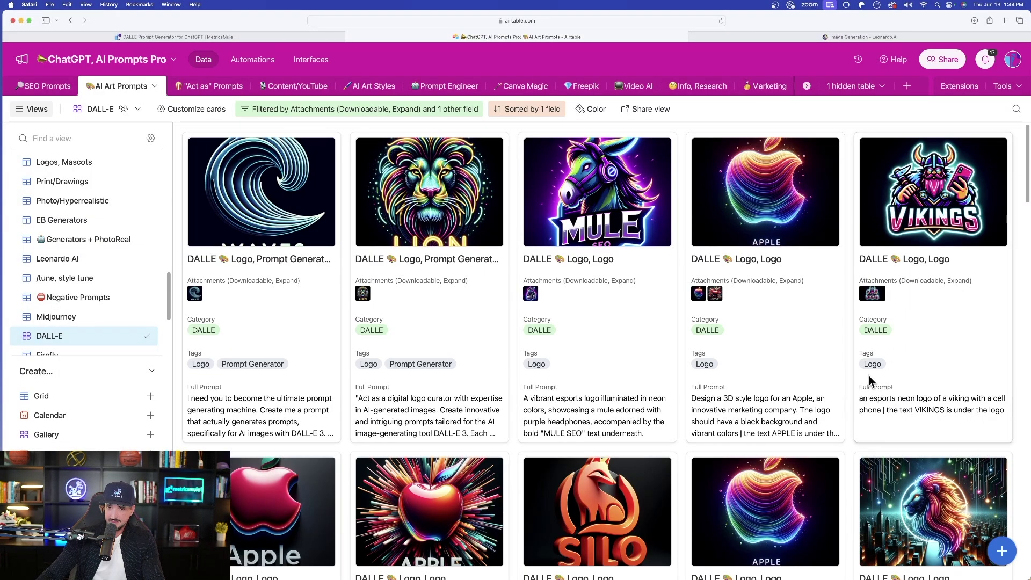
Step: Open the Vikings logo record and view its image at full size
left_click(940, 411)
left_click(403, 300)
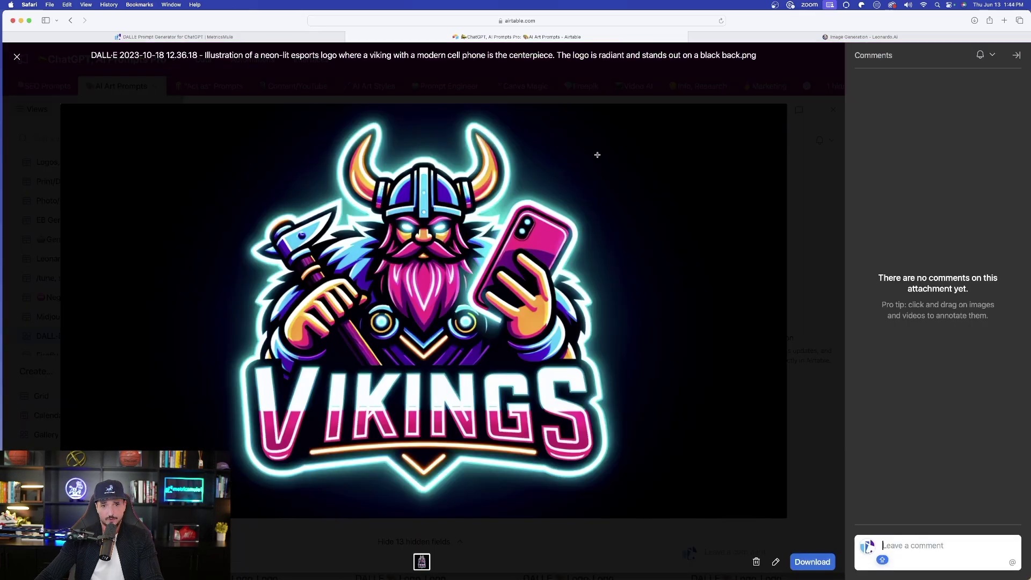
left_click(16, 57)
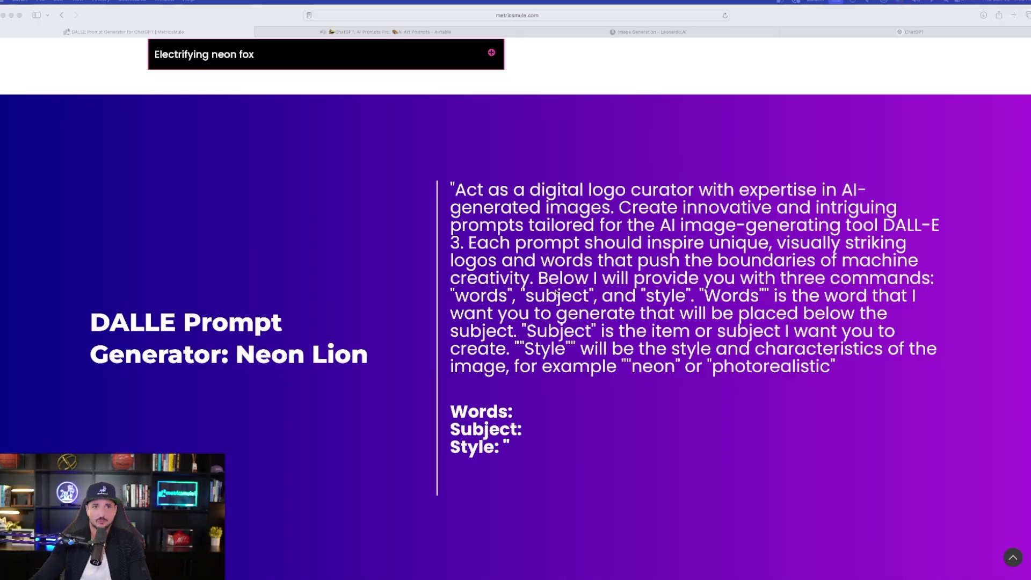
Step: Copy the Neon Lion prompt from 'Act as…' to 'Style:' and go to ChatGPT
left_click(452, 187)
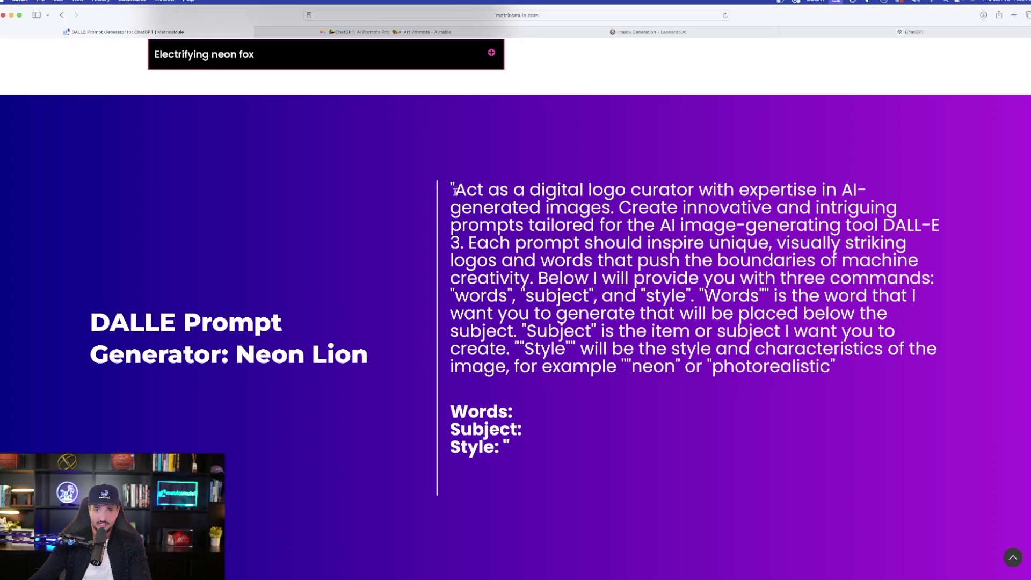
left_click_drag(455, 192, 550, 452)
key("cmd+c")
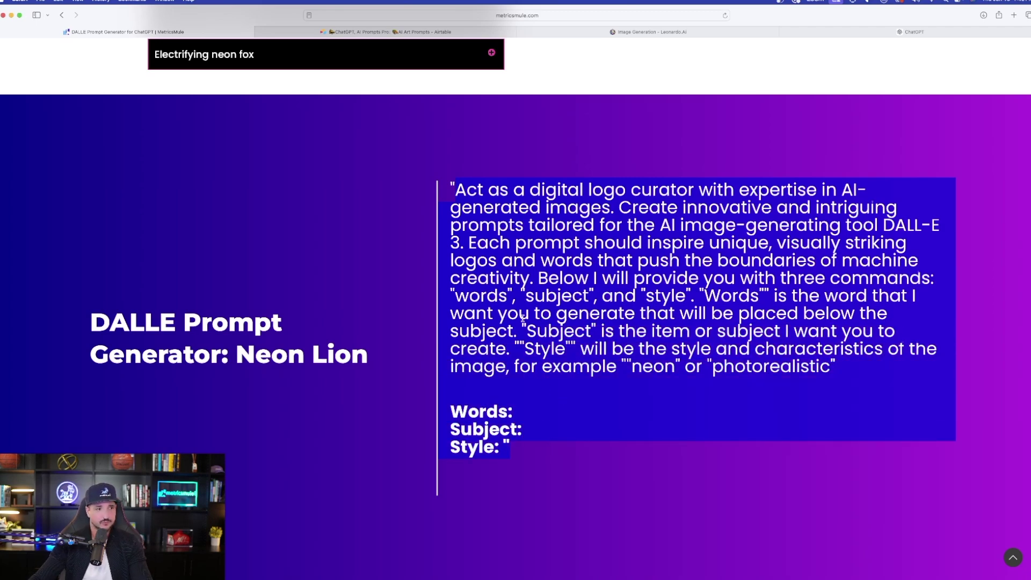
left_click(913, 32)
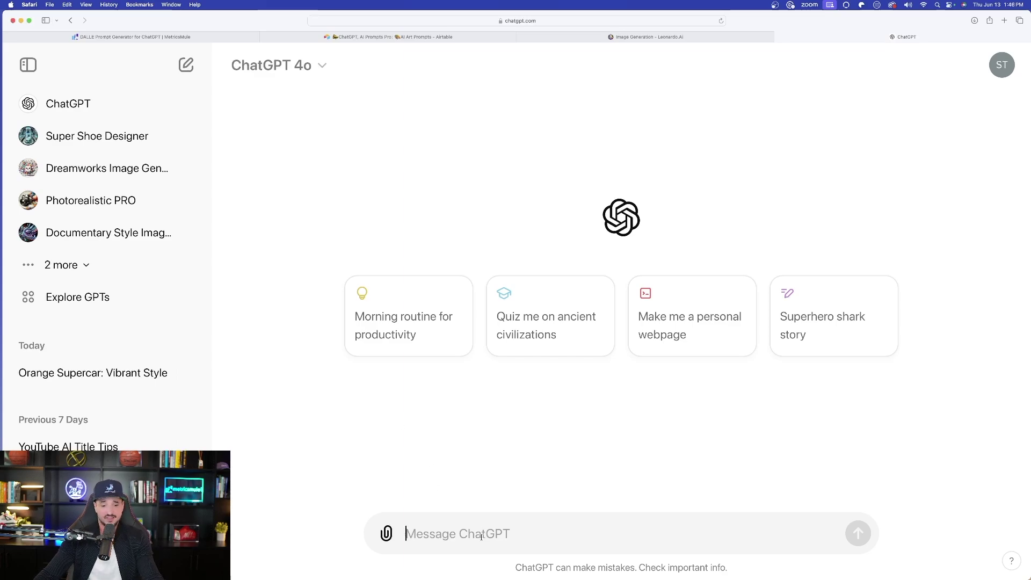
Step: Paste the Neon Lion template and fill the Words line with THE FUTURE IS BRIGHT
key("cmd+v")
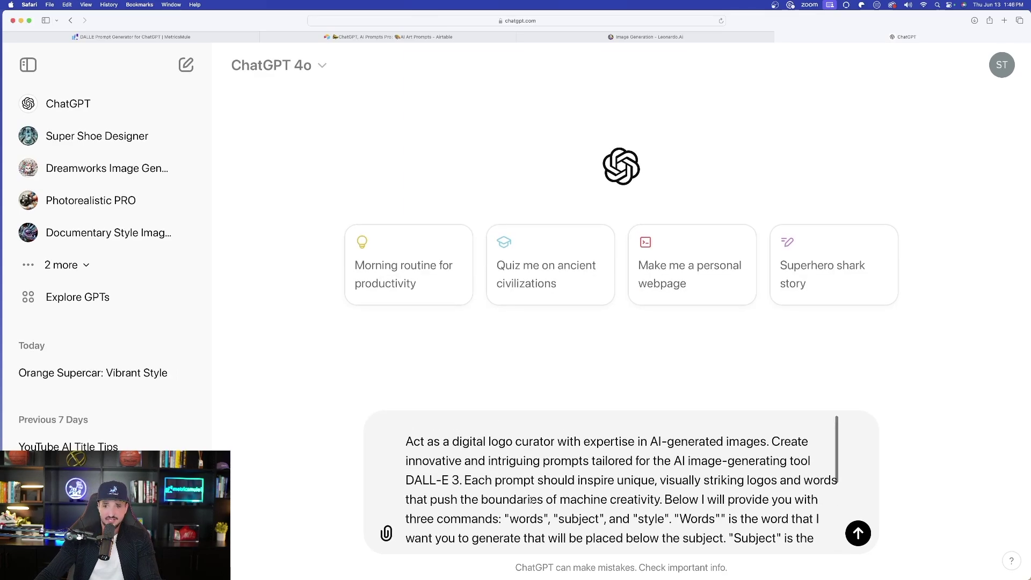
scroll(530, 499, "down", 5)
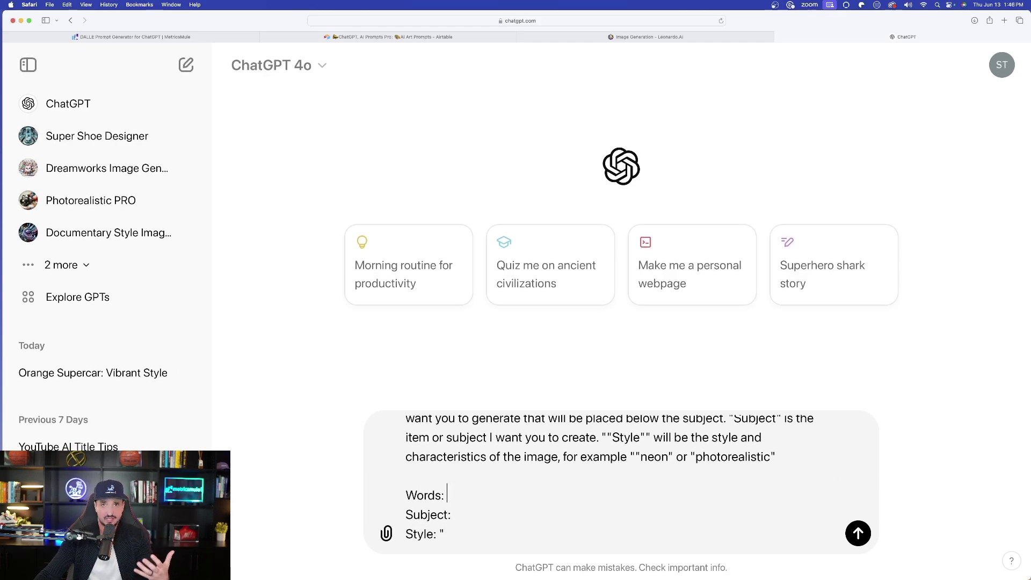
type("THE FUTURE IS BRIGHT")
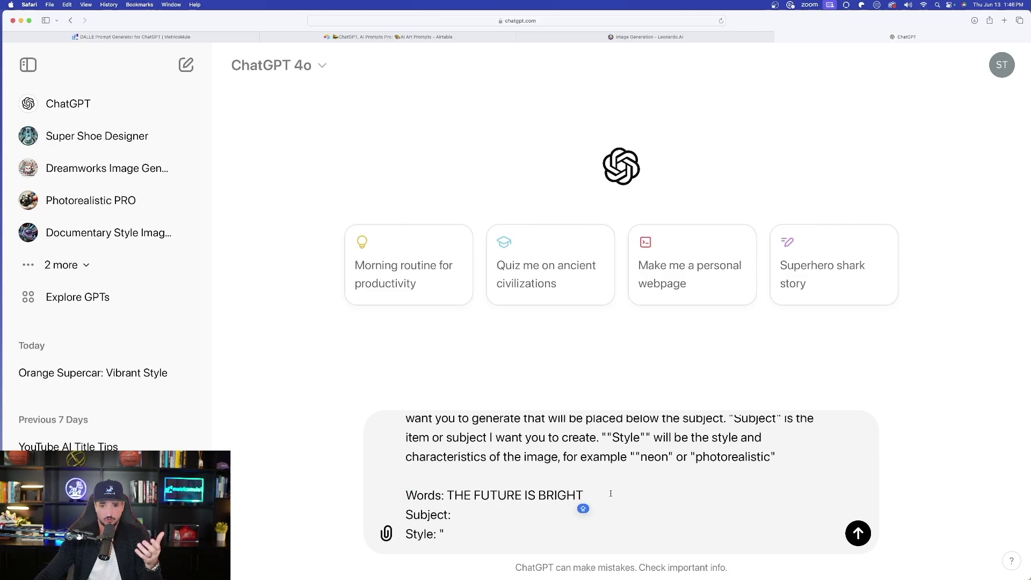
Step: Enter MOVIE POSTER as Subject and CINEMATIC, HYPERREALISTIC as Style, then send
left_click(488, 514)
type("MOVIE POSTER")
key("Down")
key("BackSpace")
type("CINEMATIC, HYPERREALISTIC")
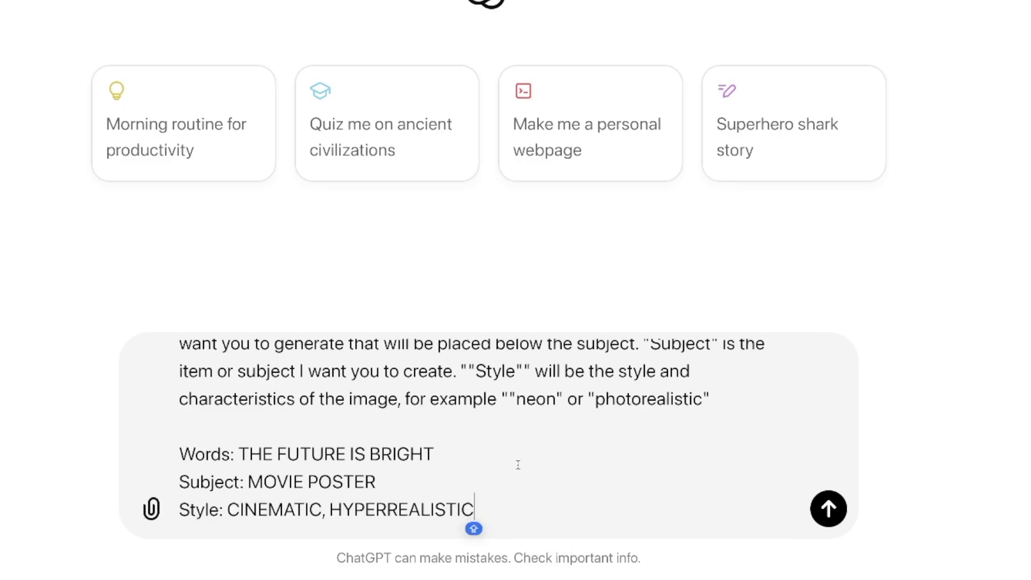
key("Up")
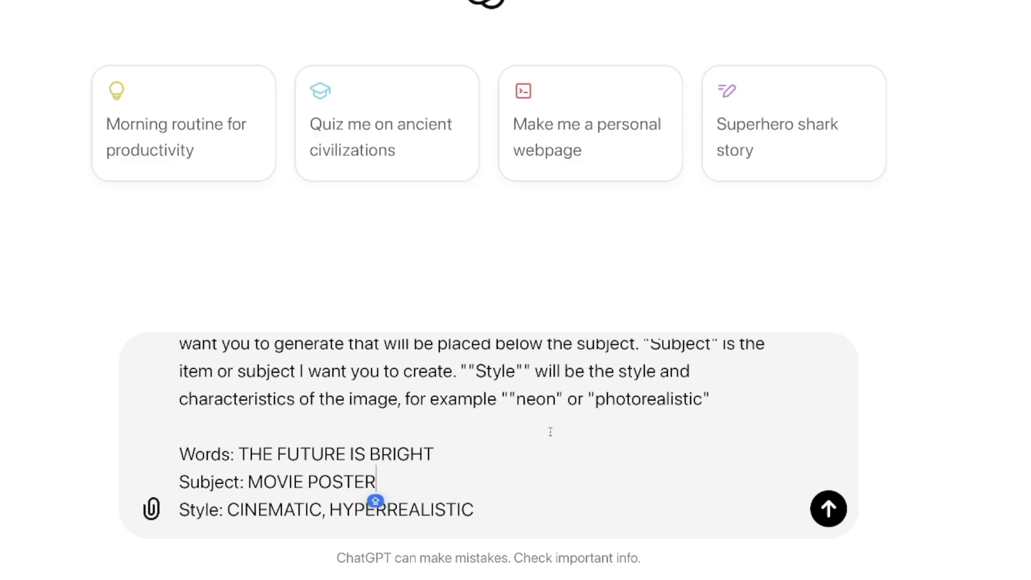
left_click(829, 509)
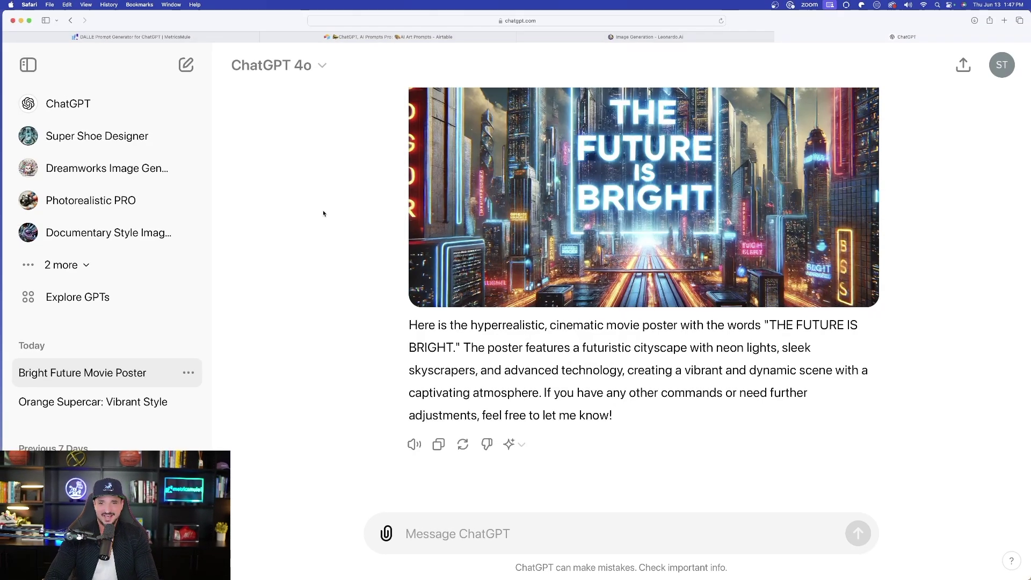
Step: Ask ChatGPT for a text-only cinematic 'THE FUTURE IS BRIGHT' poster prompt, then select the returned prompt
scroll(297, 218, "up", 3)
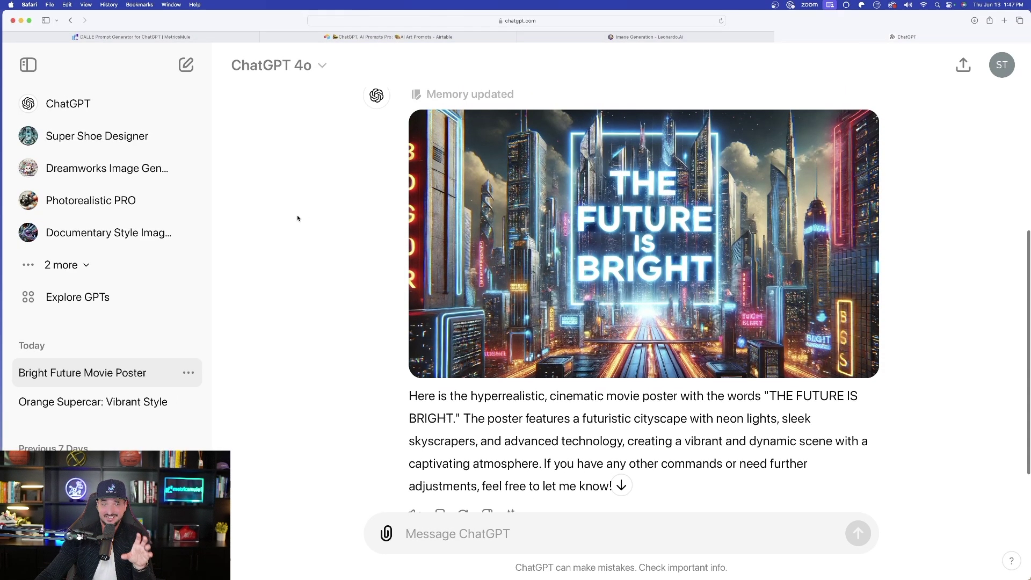
scroll(301, 241, "up", 2)
scroll(304, 265, "down", 2)
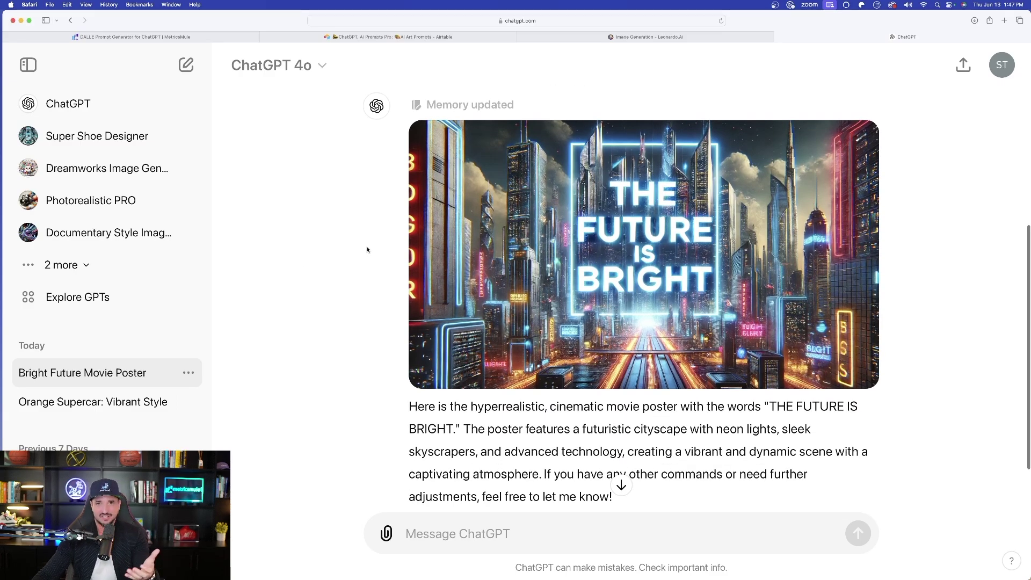
mouse_move(493, 266)
scroll(375, 247, "down", 3)
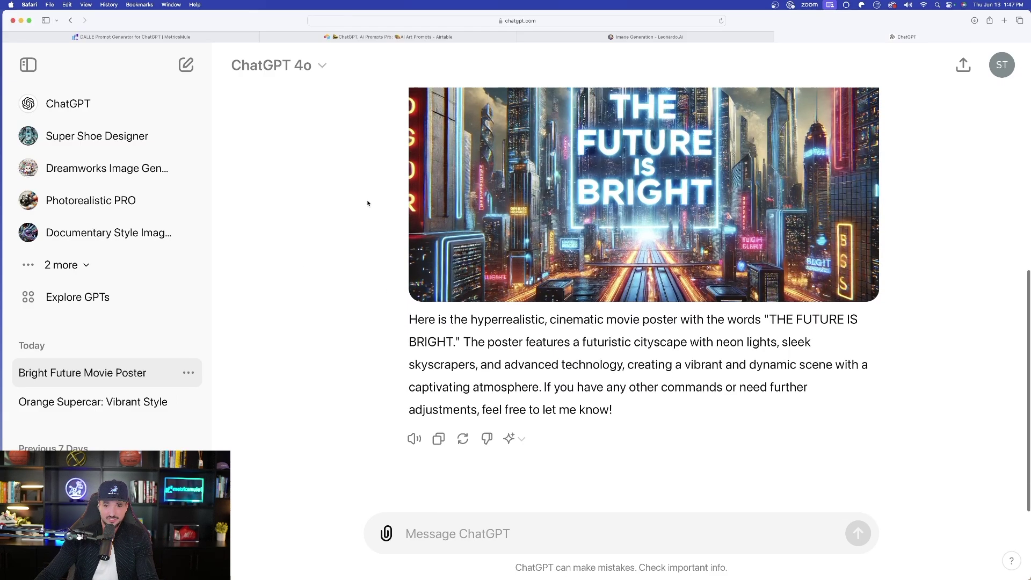
left_click(540, 533)
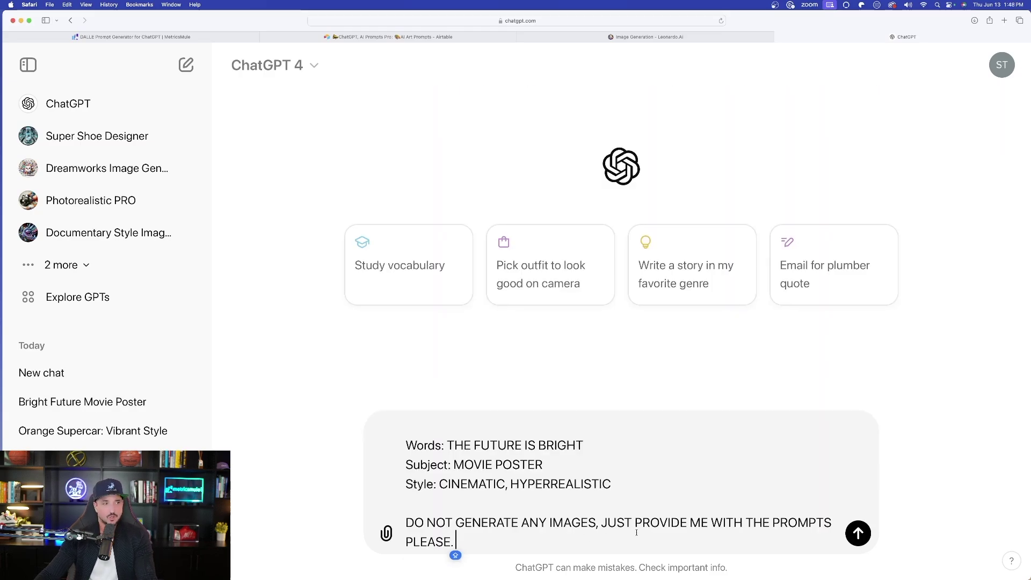
scroll(611, 486, "up", 5)
scroll(611, 486, "down", 10)
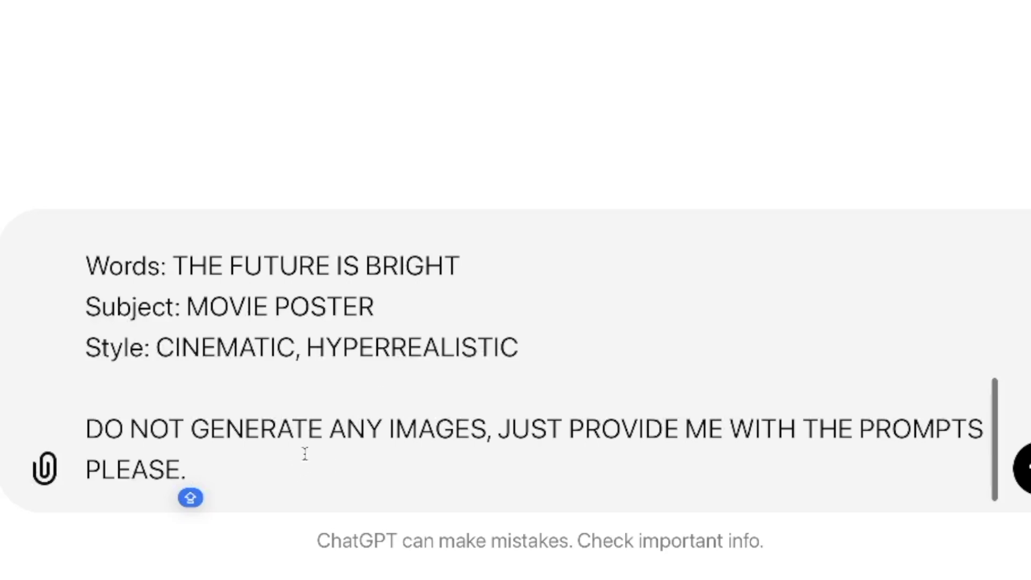
key("Return")
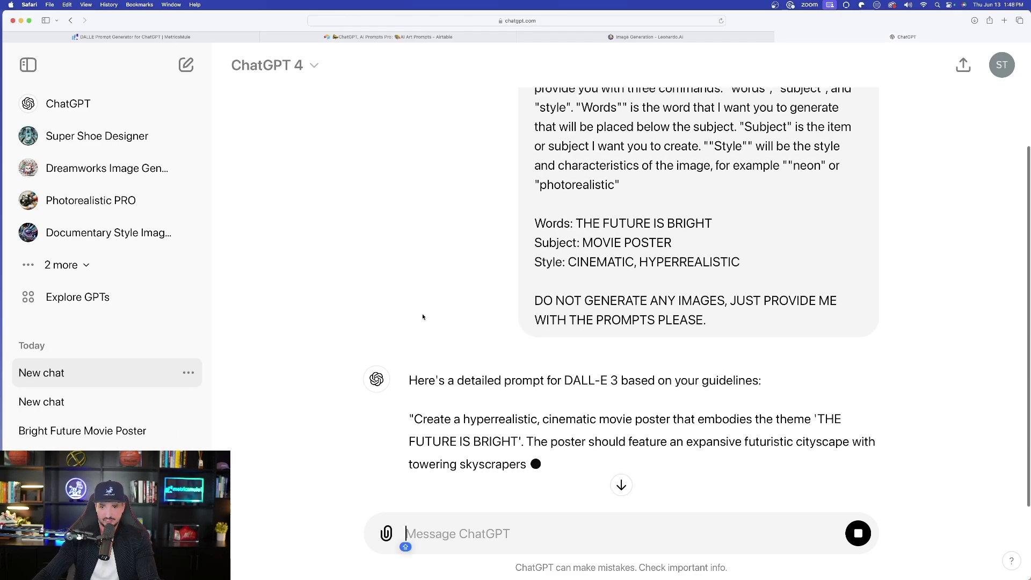
scroll(341, 269, "down", 3)
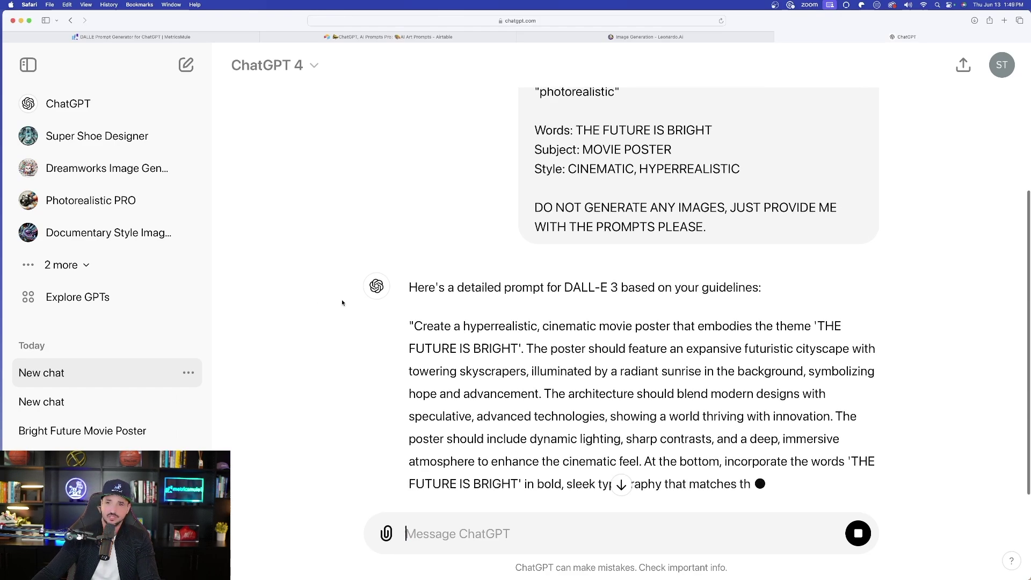
left_click_drag(413, 173, 468, 353)
key("super+c")
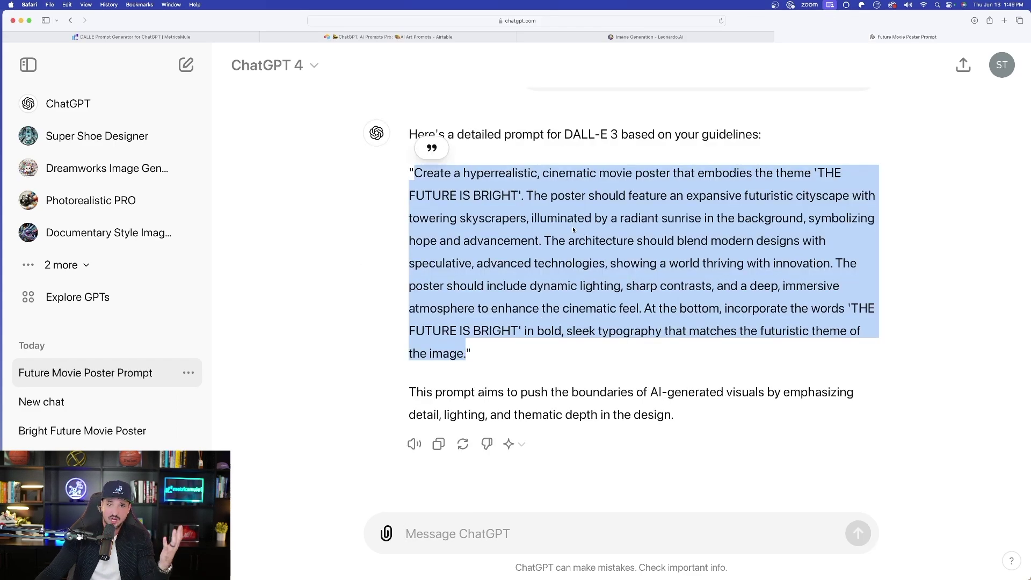
Step: Back in Leonardo.Ai, view all four Mule SEO images enlarged, then close the viewer
left_click(655, 40)
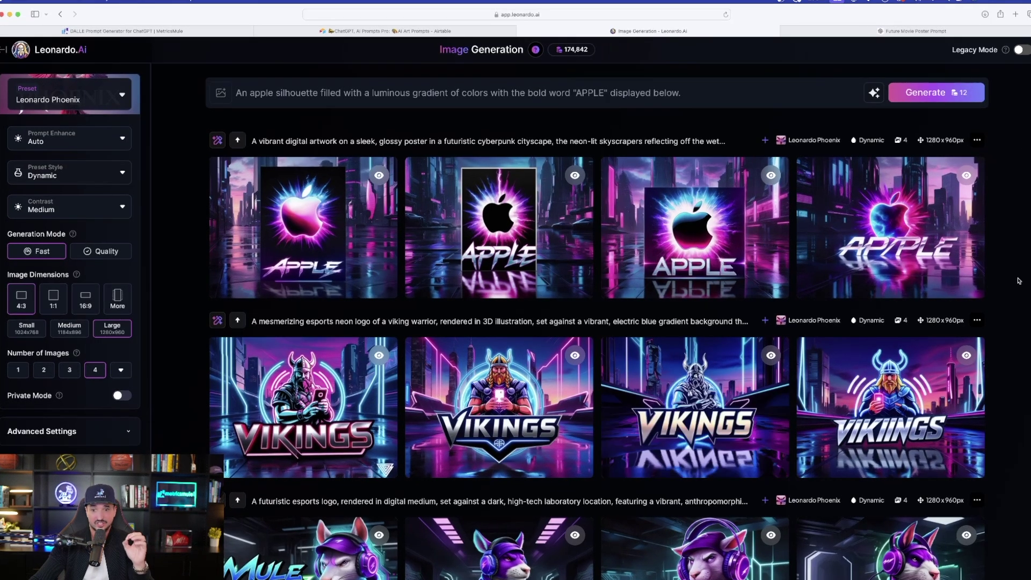
scroll(595, 295, "down", 6)
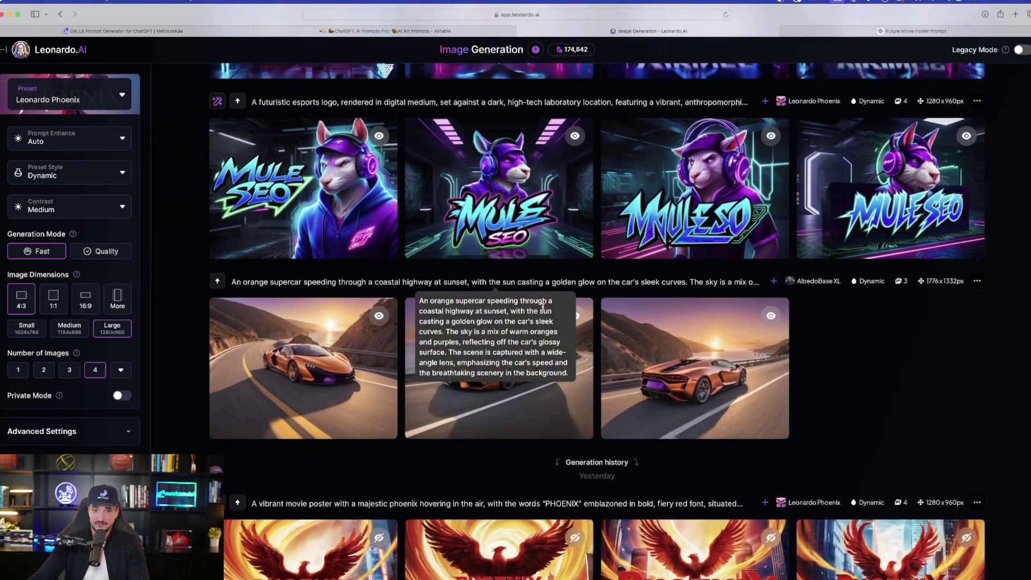
scroll(595, 295, "up", 2)
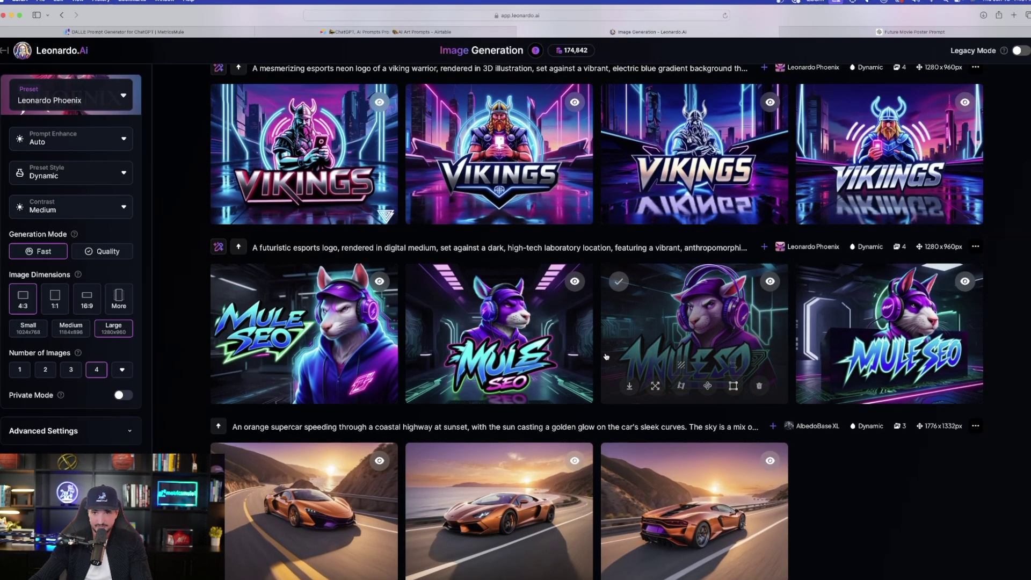
left_click(322, 343)
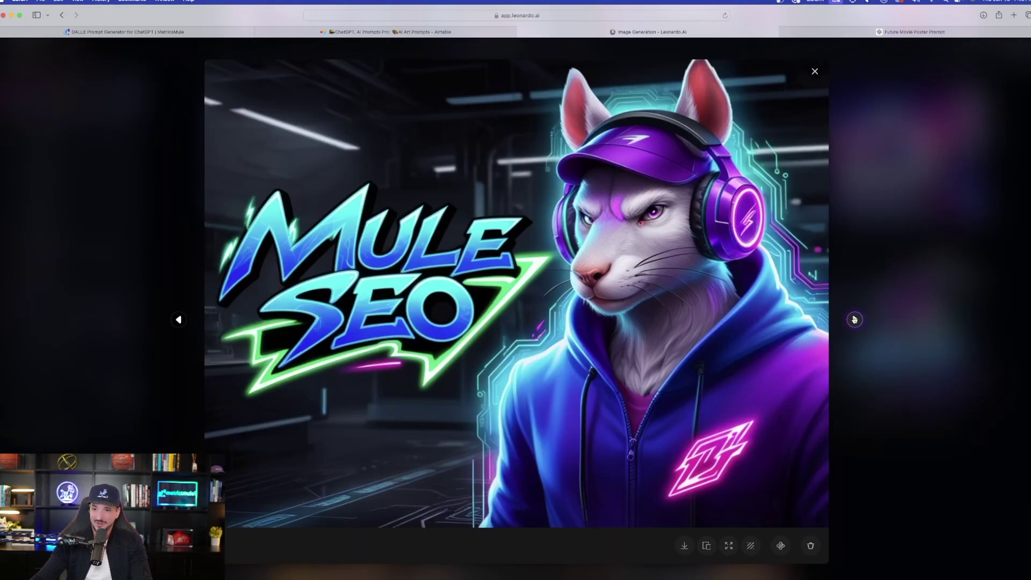
left_click(854, 320)
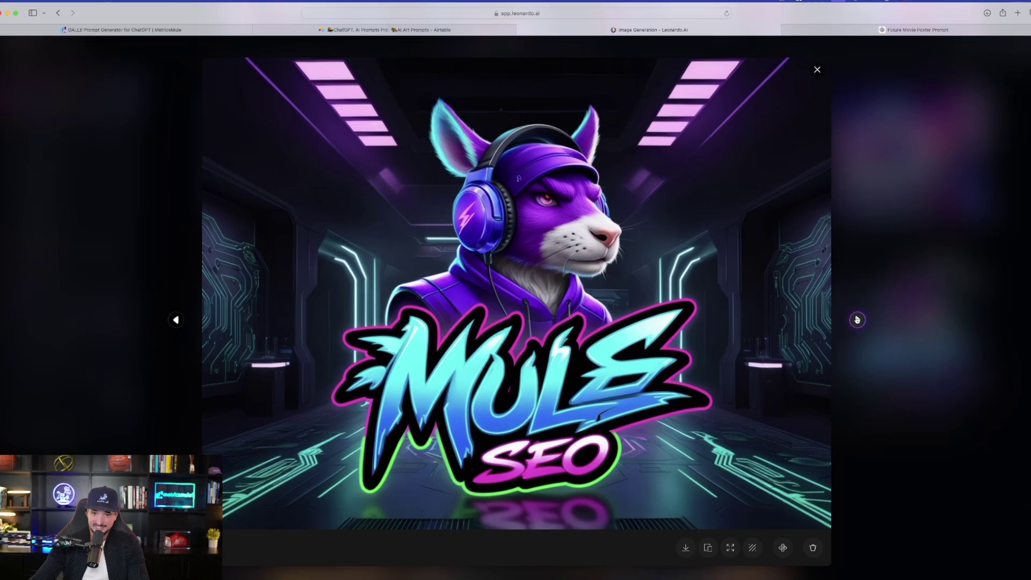
left_click(857, 320)
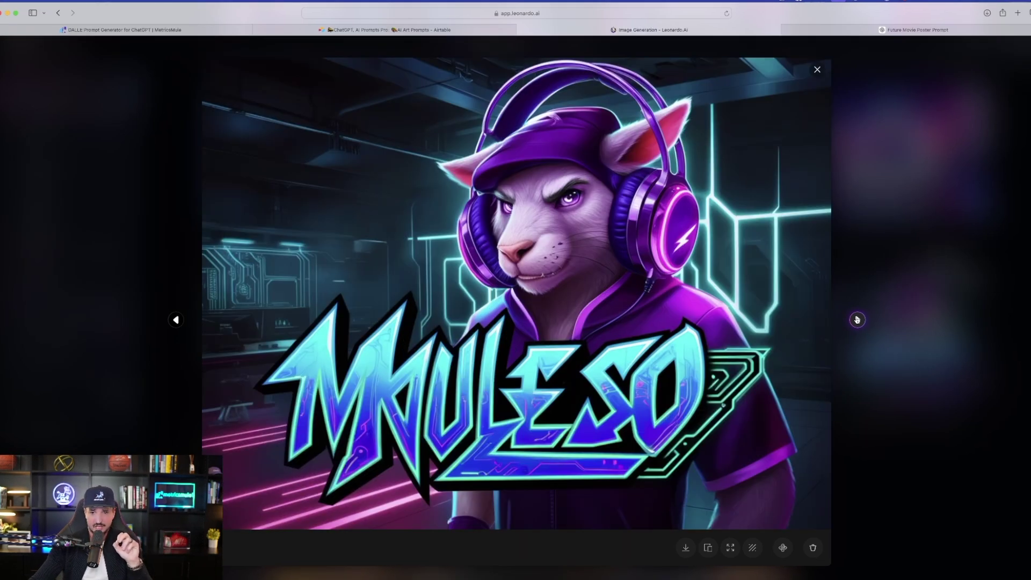
left_click(857, 320)
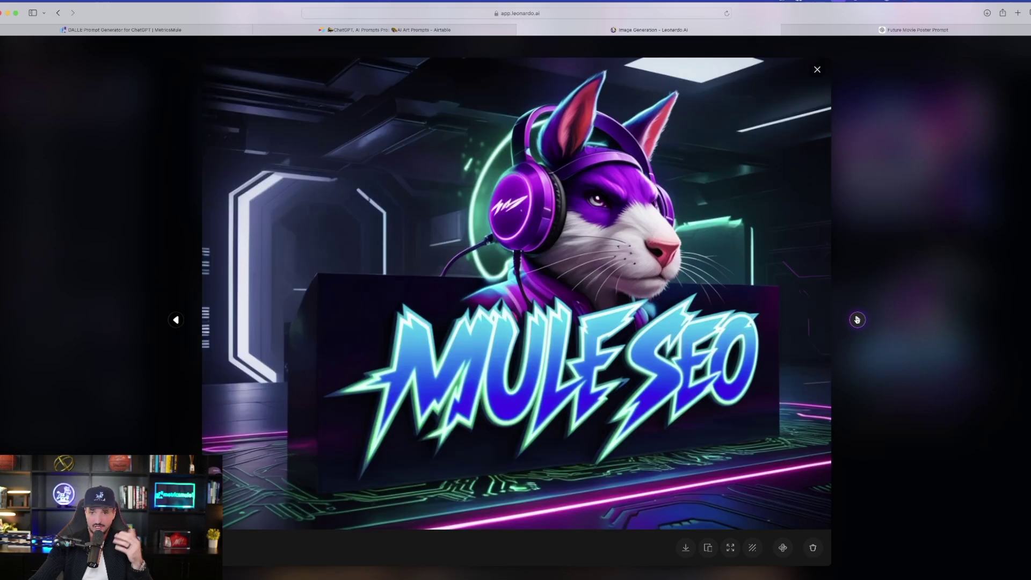
left_click(817, 70)
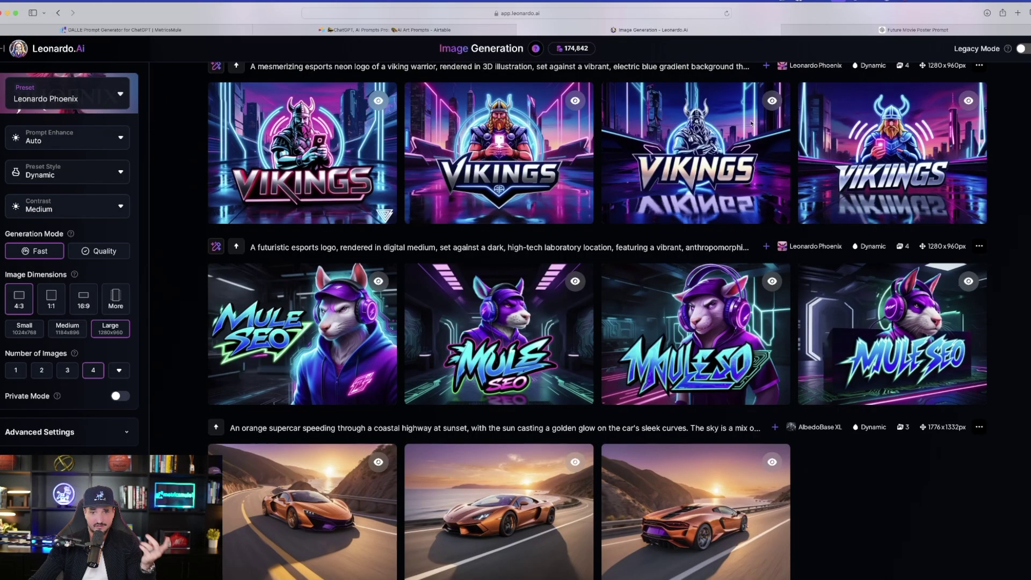
Step: View all four Vikings images enlarged, then close the viewer
scroll(444, 293, "up", 3)
left_click(444, 293)
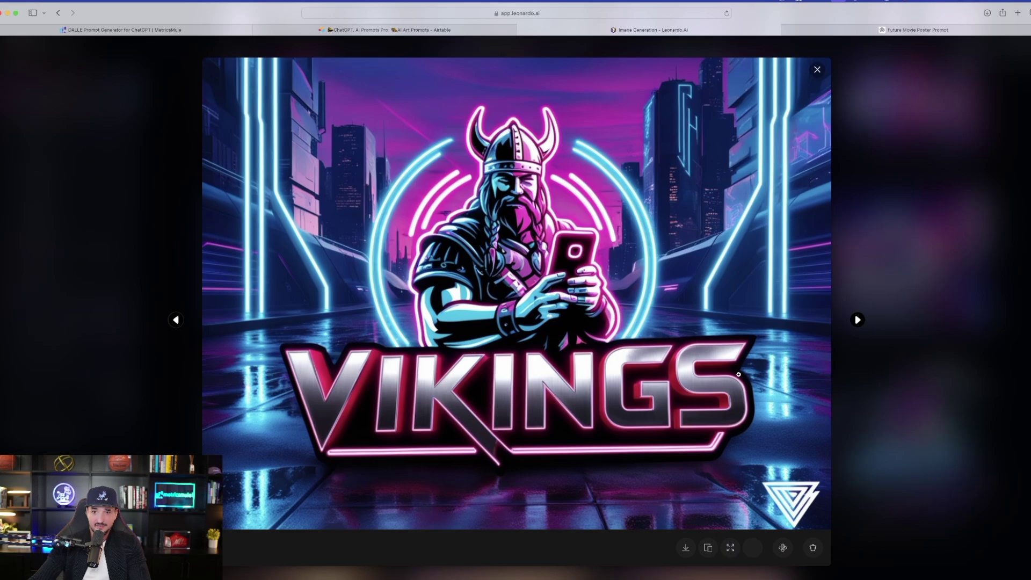
left_click(858, 320)
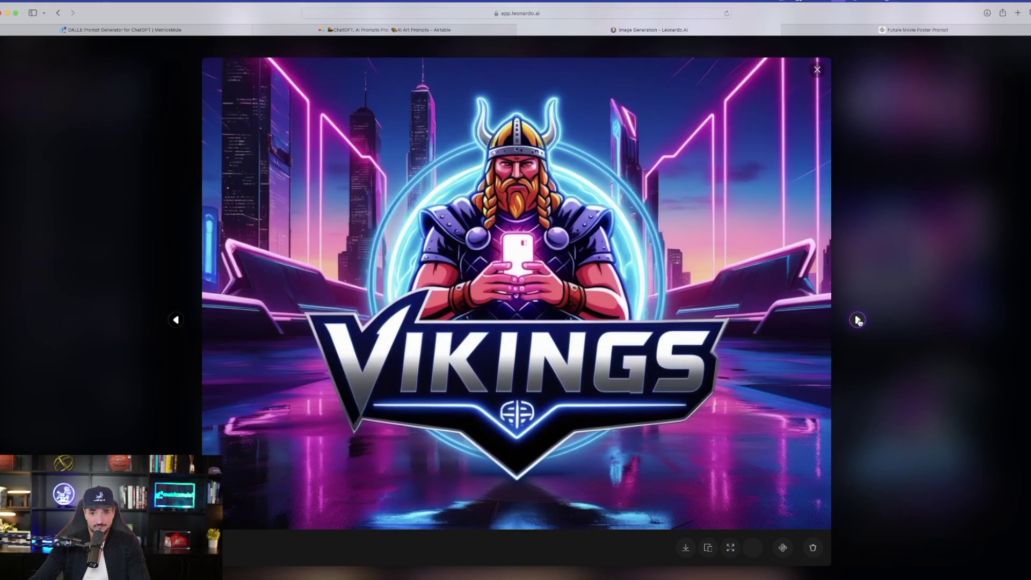
left_click(858, 321)
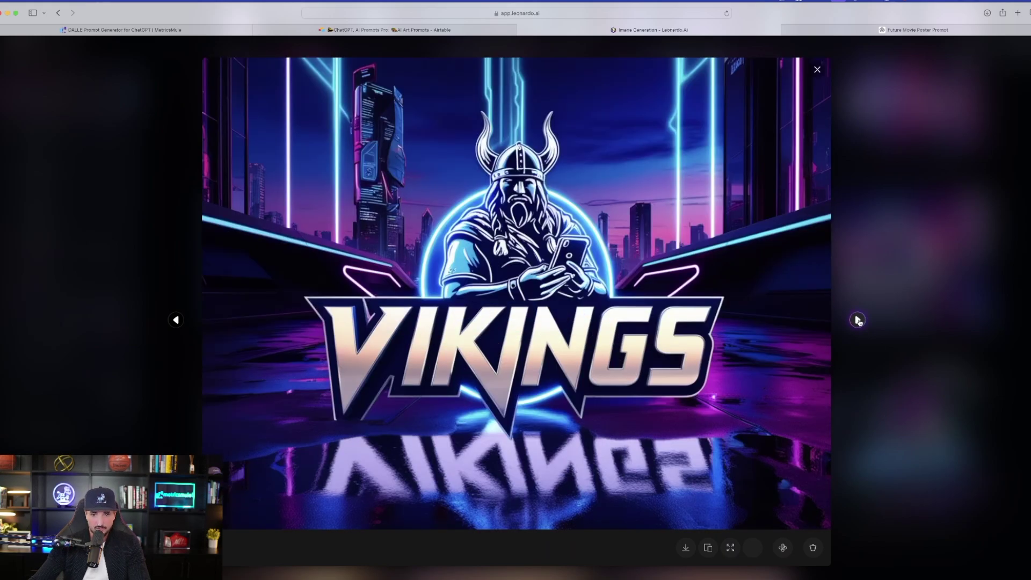
left_click(858, 321)
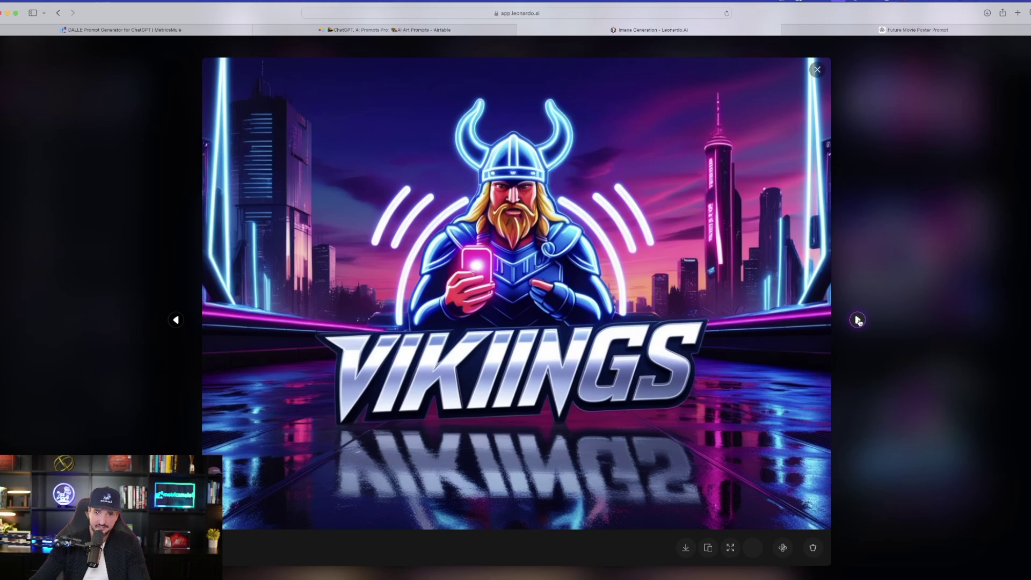
left_click(818, 70)
Step: View all four Apple posters enlarged, then close the viewer
scroll(809, 406, "up", 3)
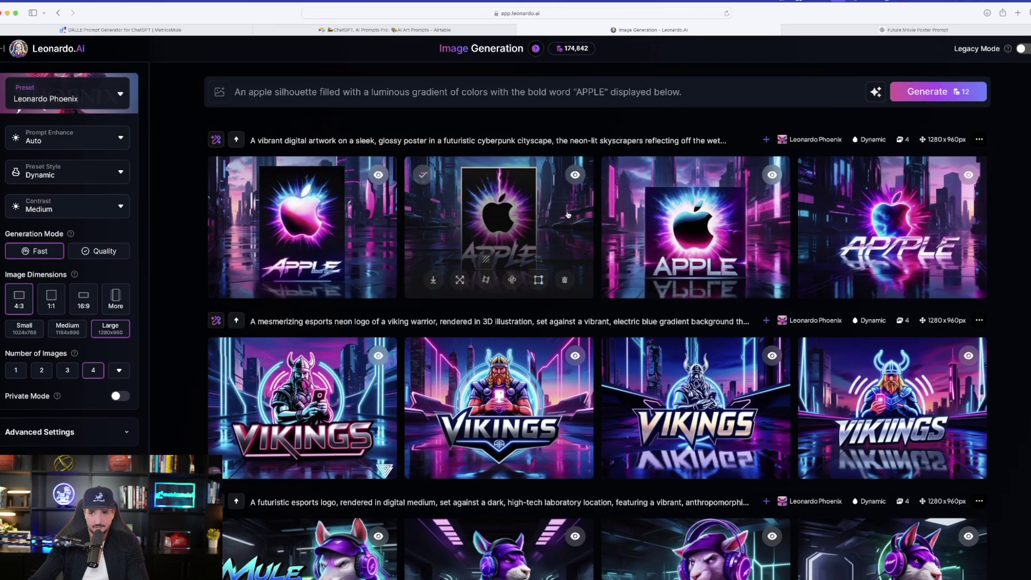
left_click(330, 203)
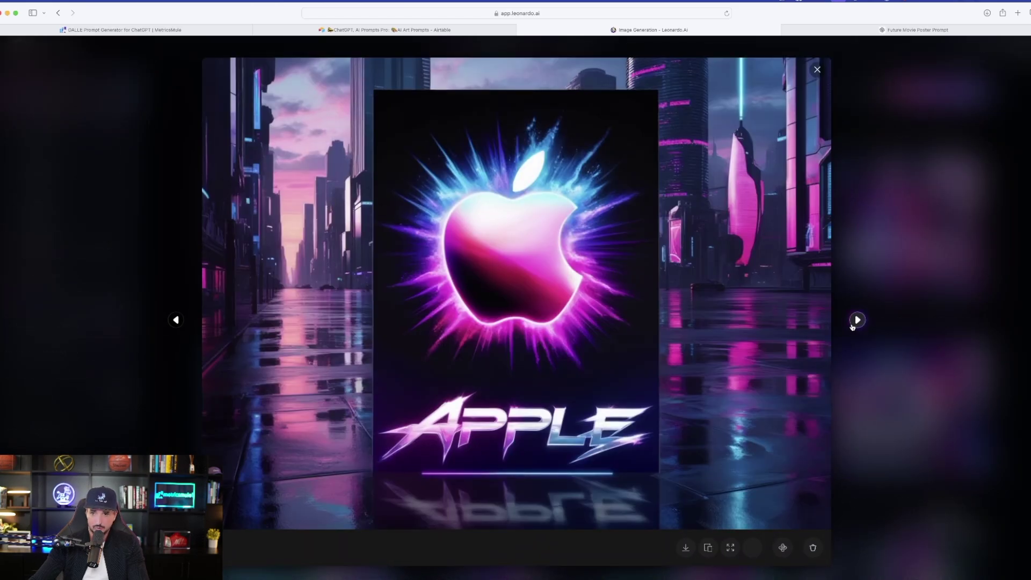
left_click(857, 320)
left_click(857, 321)
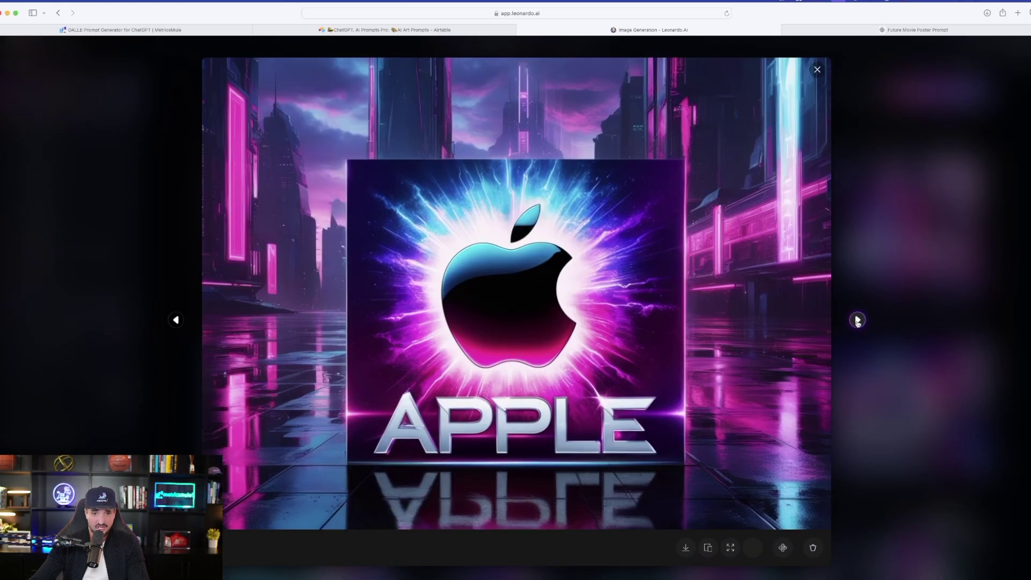
left_click(856, 321)
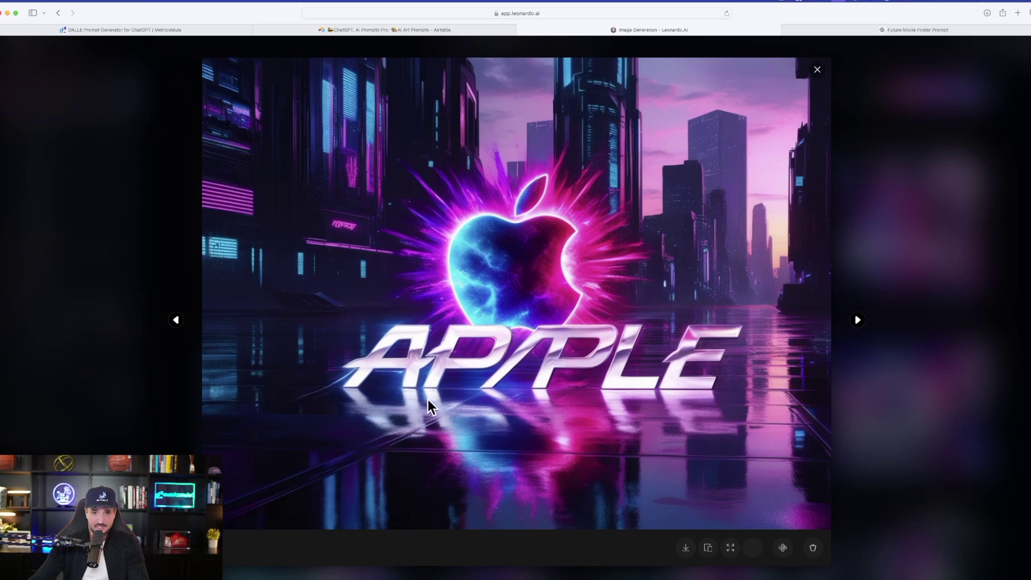
left_click(818, 70)
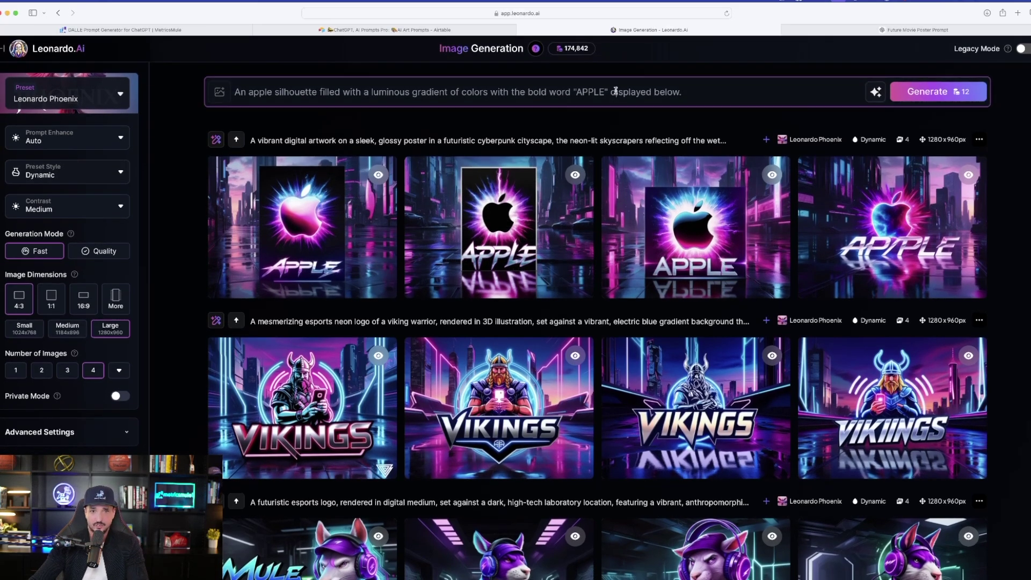
Step: Replace the Apple prompt with the pasted movie poster prompt and choose the Cinematic preset style
triple_click(616, 91)
key("super+v")
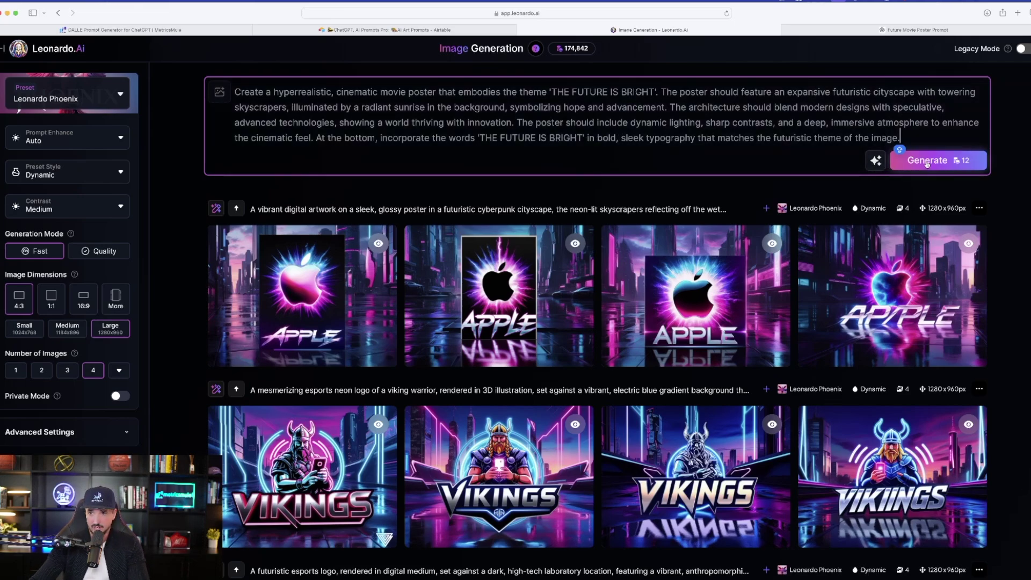
left_click(94, 175)
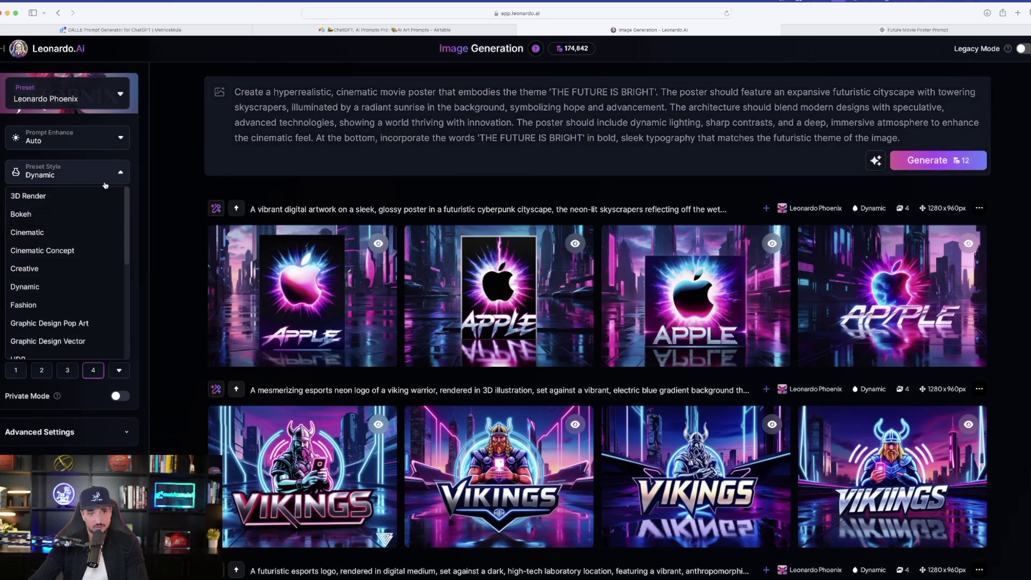
left_click(27, 232)
Step: Check the prompt's opening words and theme phrase, then set Generation Mode to Quality
left_click(341, 117)
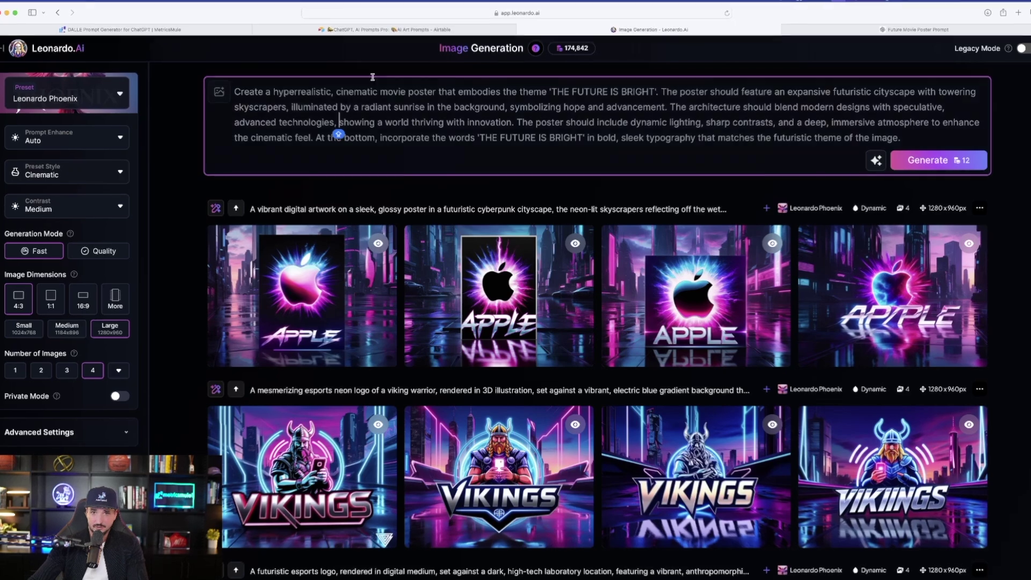
left_click_drag(235, 92, 334, 88)
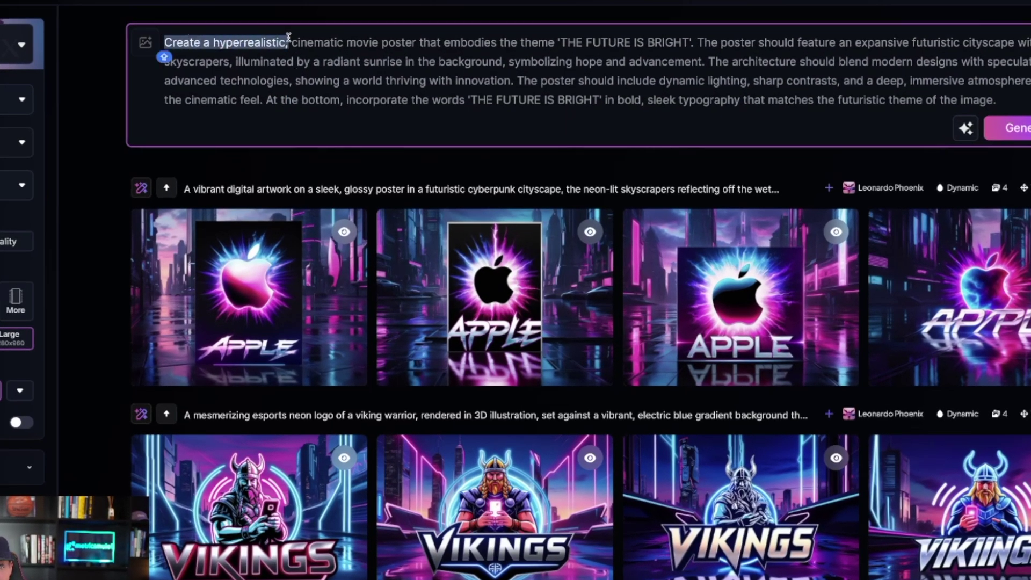
left_click_drag(289, 37, 558, 38)
left_click(414, 101)
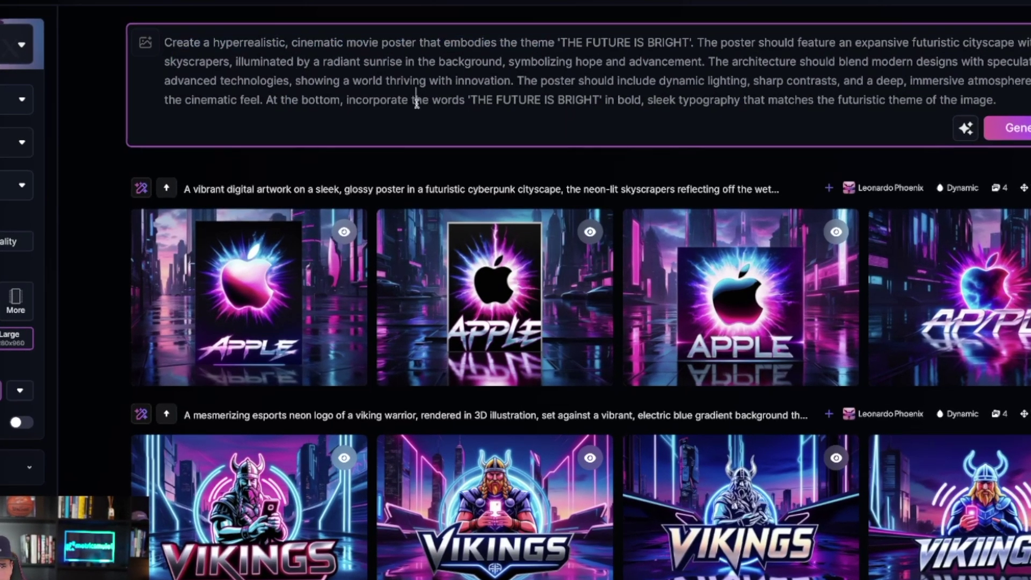
key("End")
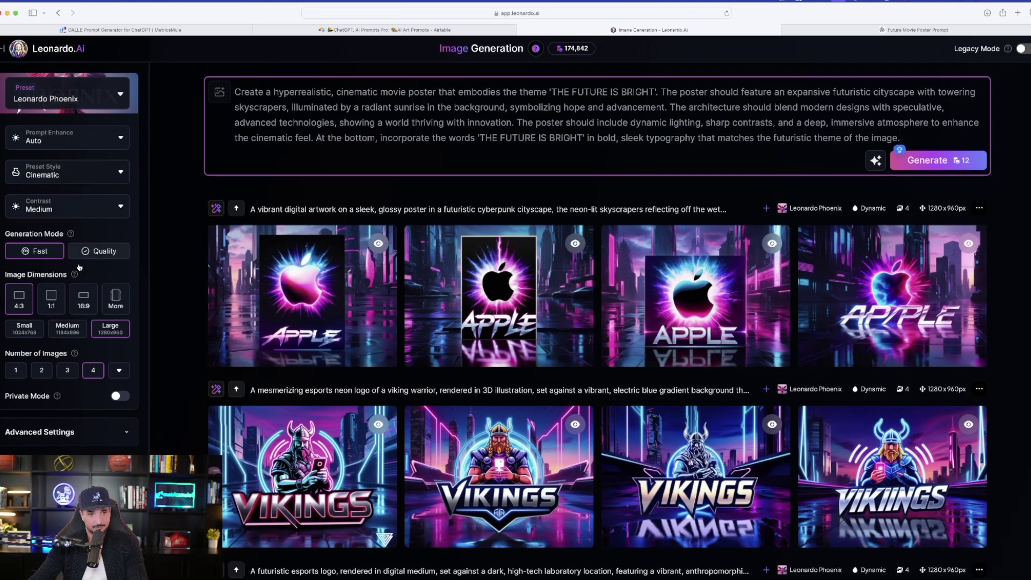
left_click(75, 253)
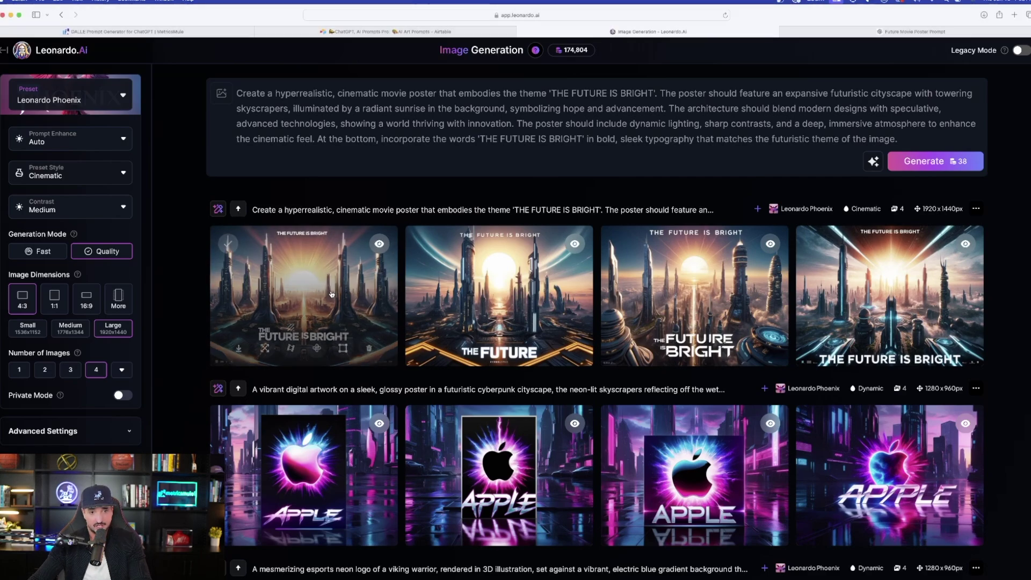
Step: Open the first 'THE FUTURE IS BRIGHT' poster full size and step through to the third
left_click(294, 301)
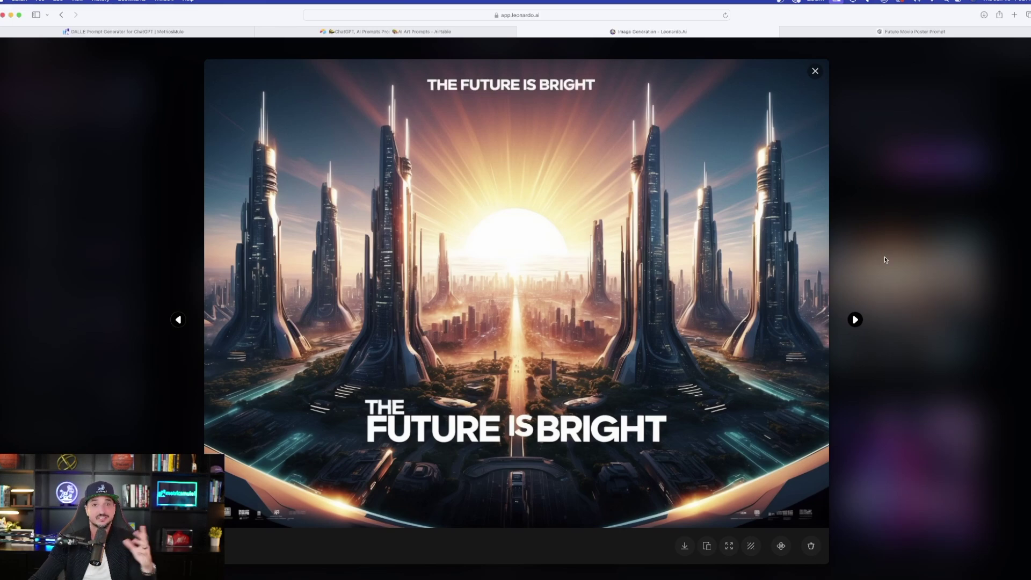
left_click(855, 319)
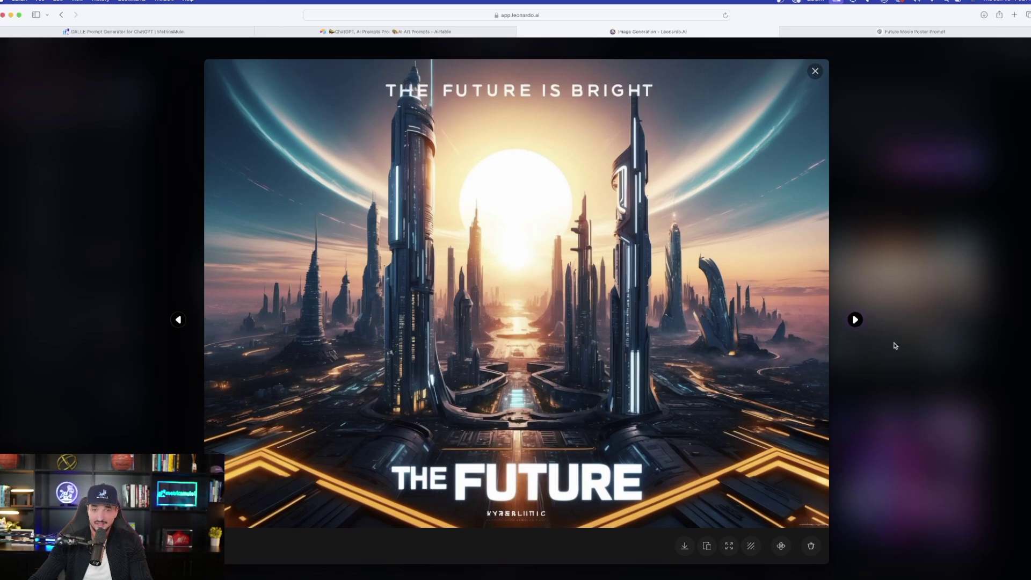
left_click(855, 320)
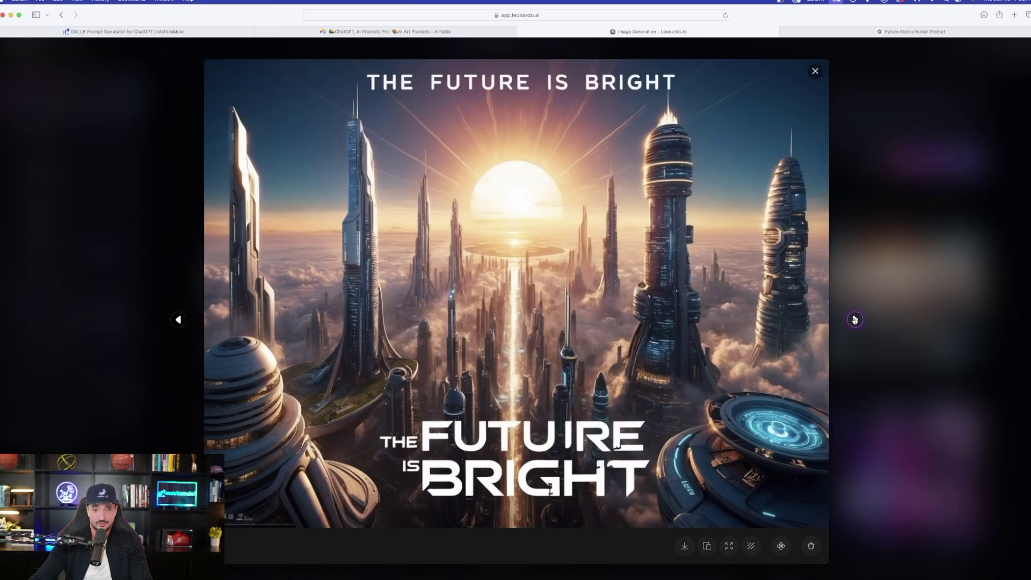